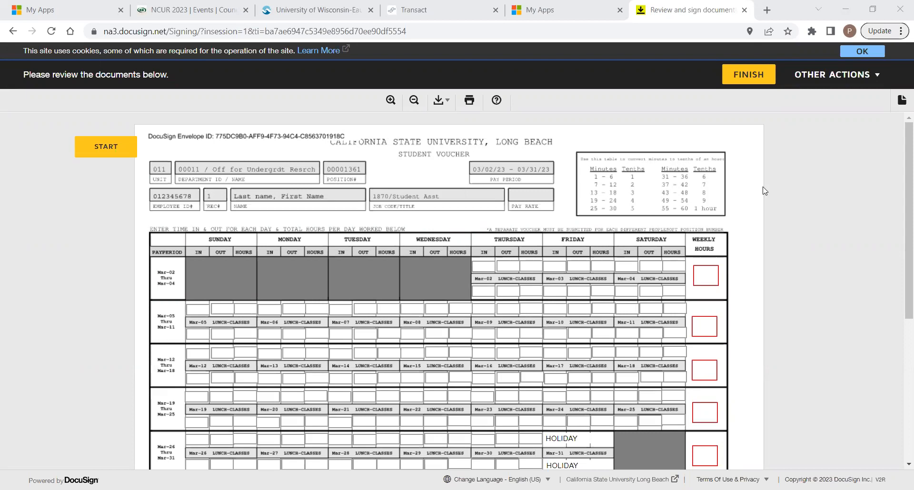
Look over the March 2023 student voucher from the employee header through the daily time grid to the signature area.
scroll(523, 304, down, 2)
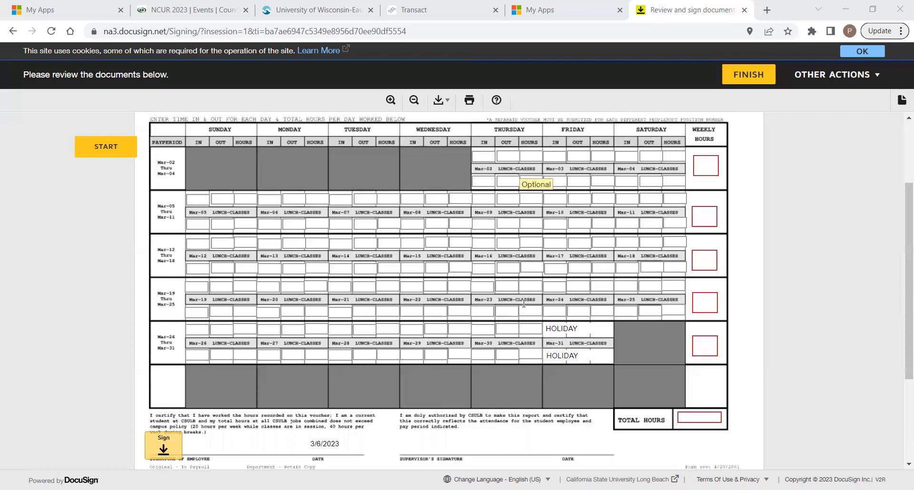
scroll(524, 303, down, 1)
scroll(523, 303, up, 2)
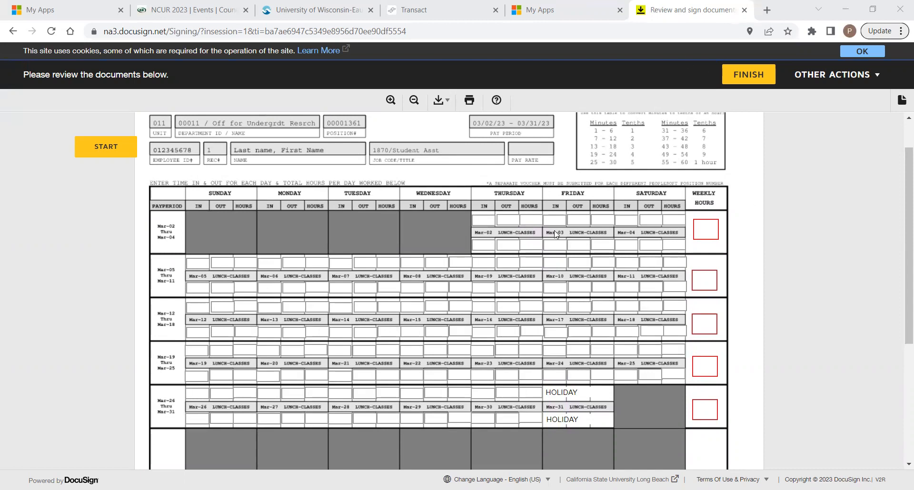
scroll(555, 228, down, 3)
scroll(556, 234, up, 2)
scroll(555, 232, up, 2)
scroll(555, 231, down, 1)
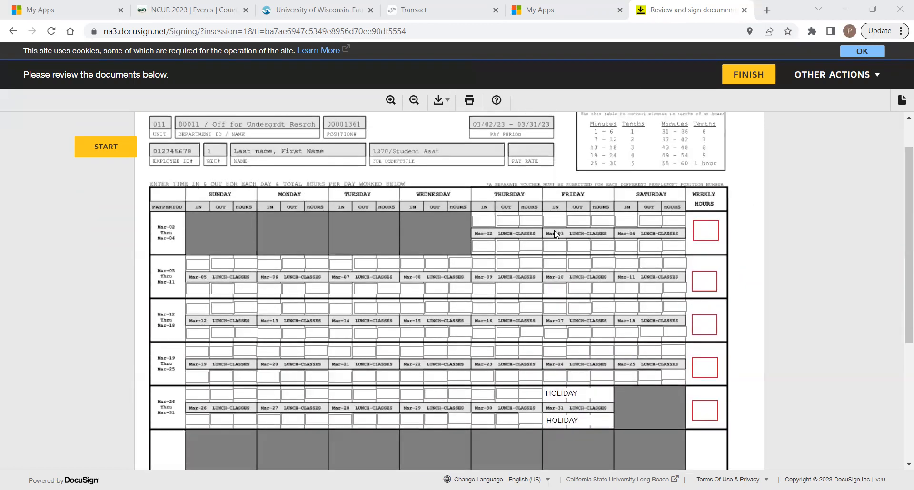
Examine the Weekly Hours boxes, the Total Hours box and the employee signature area on the voucher.
click(413, 101)
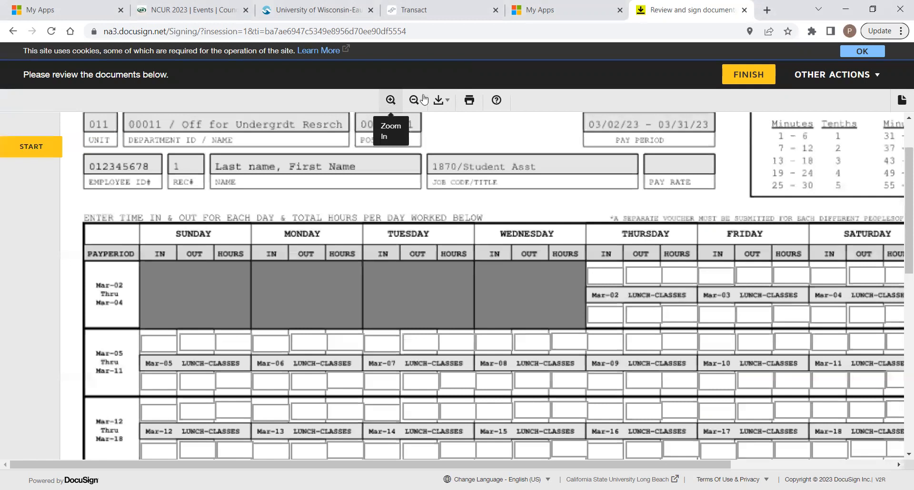
click(414, 102)
scroll(601, 362, down, 5)
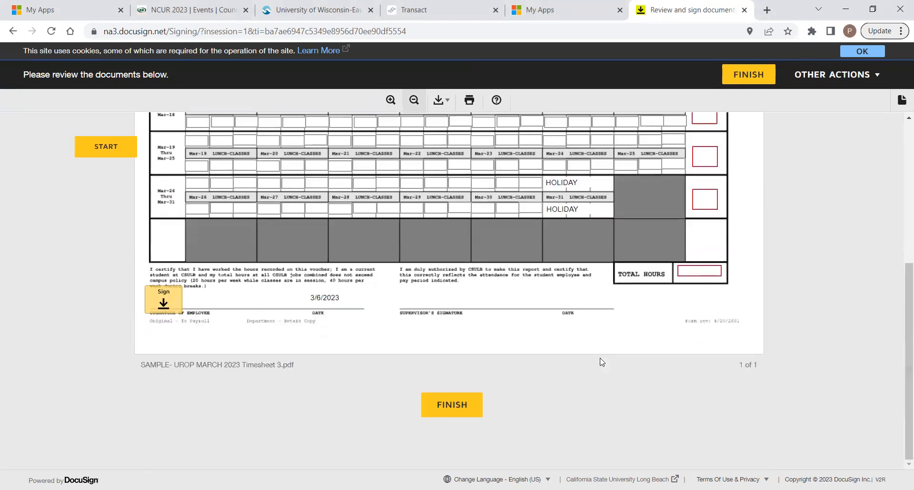
scroll(601, 362, up, 3)
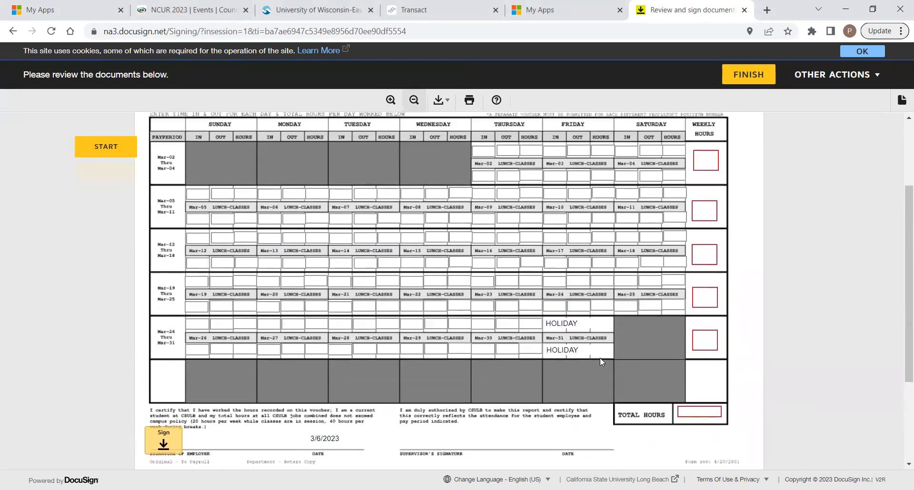
scroll(484, 312, up, 1)
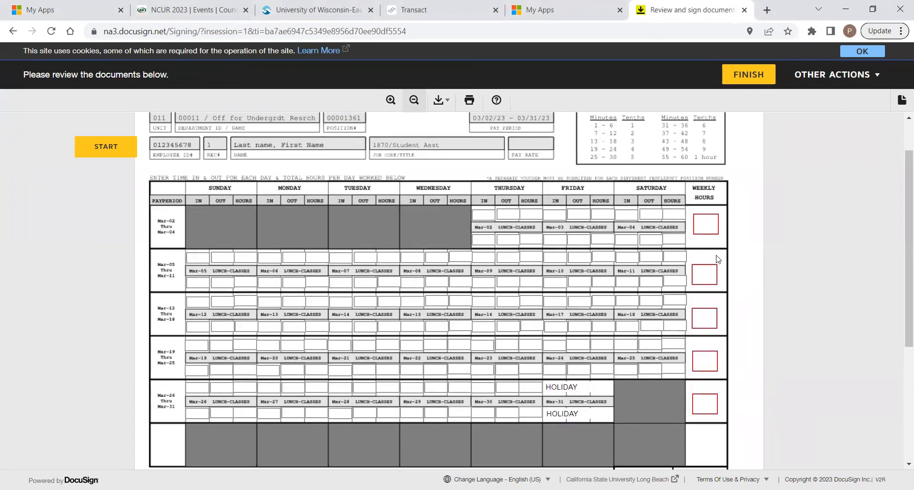
scroll(707, 401, down, 2)
scroll(707, 401, up, 1)
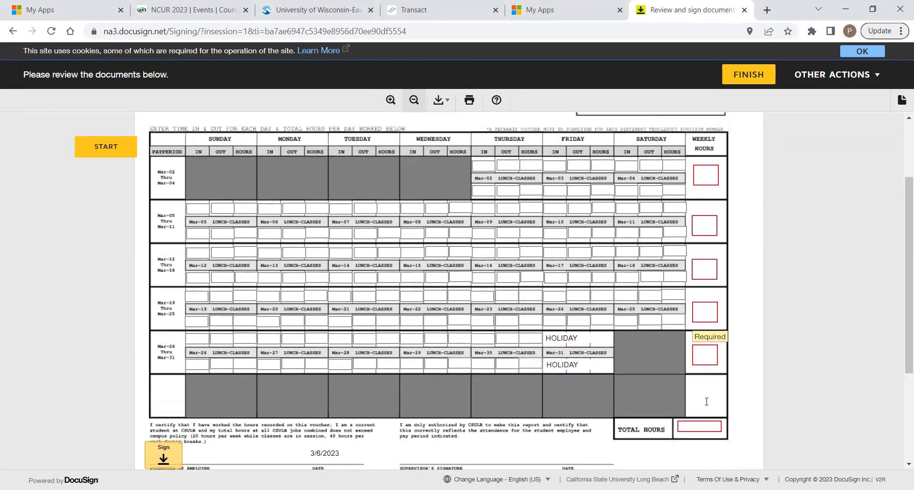
scroll(707, 406, up, 3)
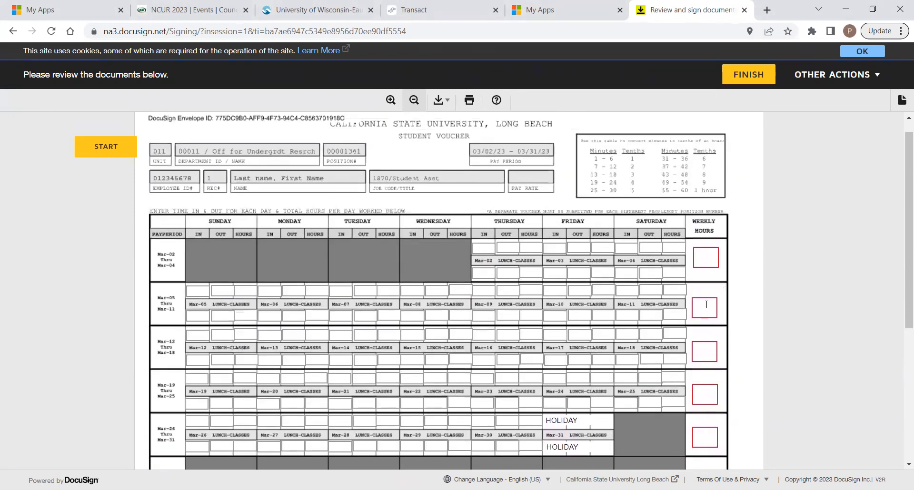
Examine the first Weekly Hours box and the HOLIDAY entries for Friday Mar-31.
click(706, 262)
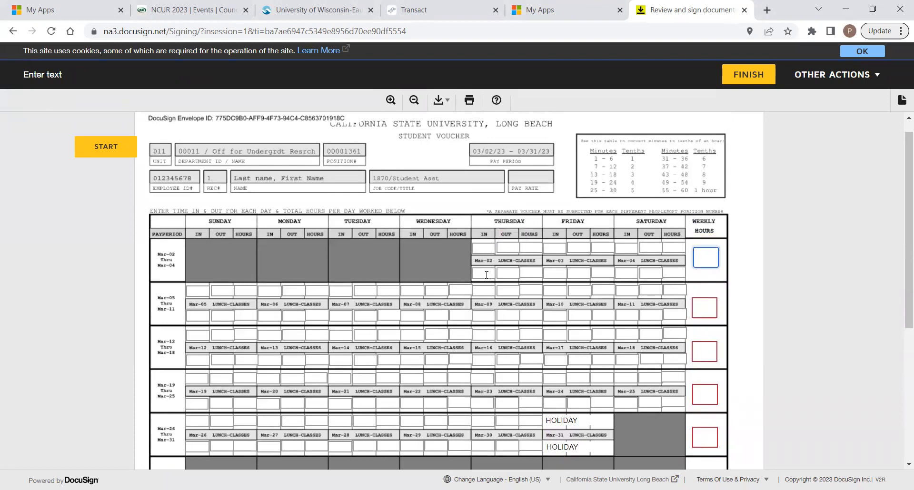
scroll(569, 278, down, 3)
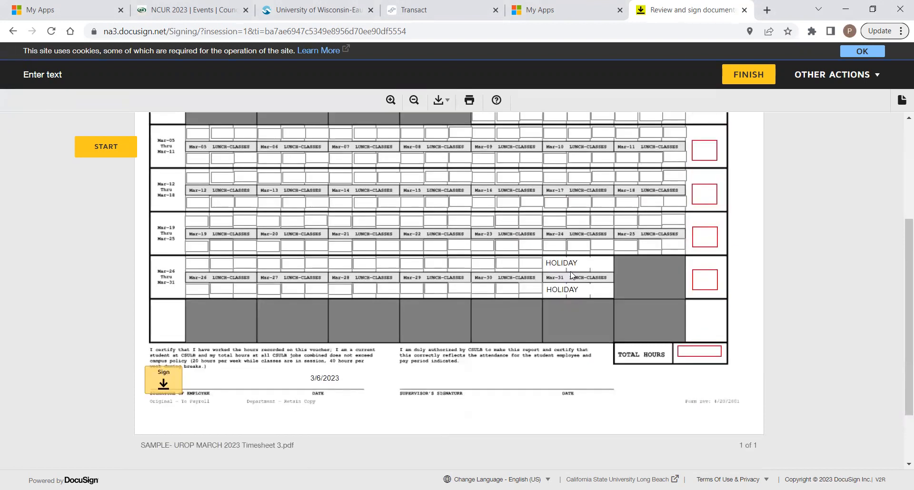
scroll(557, 265, up, 2)
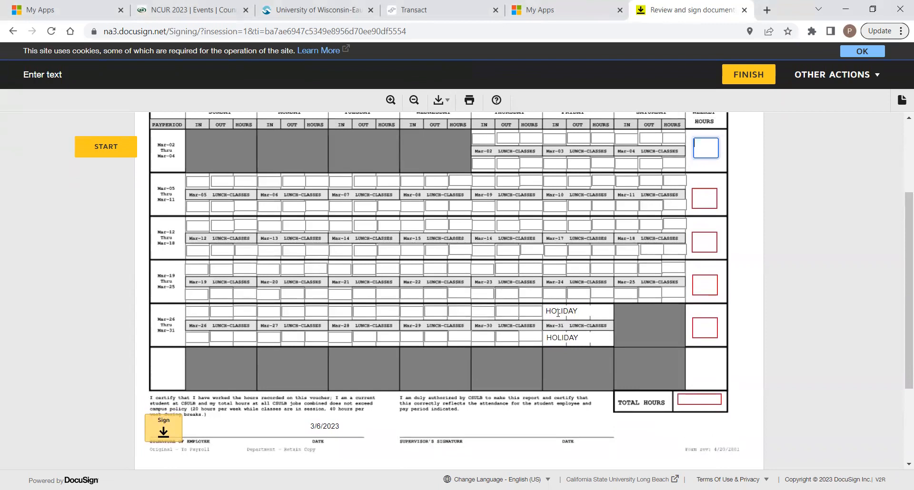
double_click(574, 339)
scroll(574, 344, up, 1)
click(583, 335)
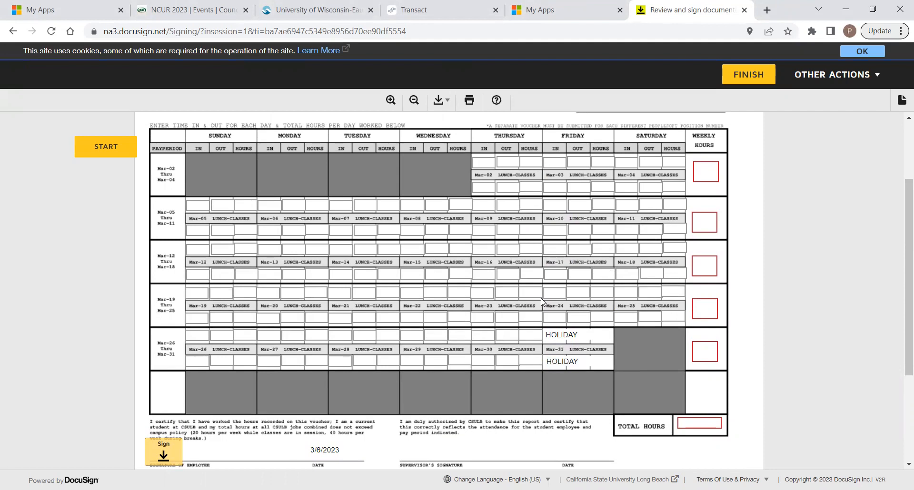
scroll(542, 301, up, 2)
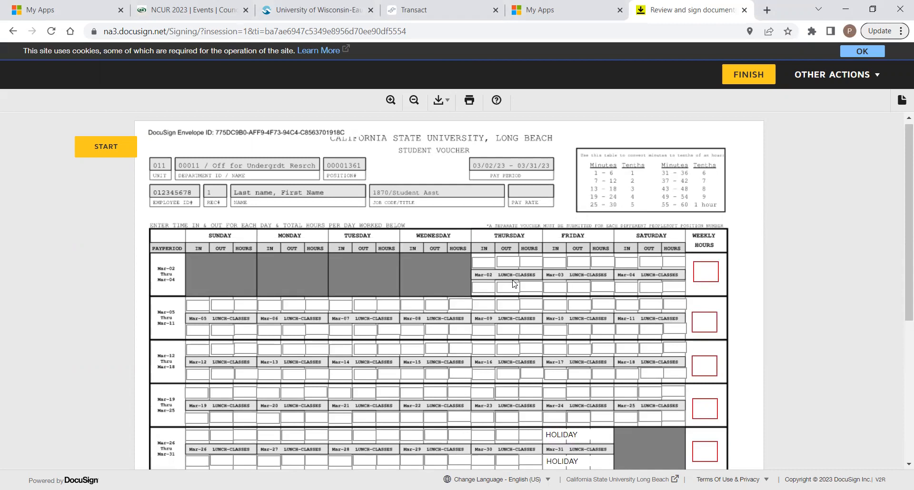
Fill in the first shift for Thursday Mar-02 with In 12, Out 6 and Hours 6.
click(482, 263)
right_click(481, 263)
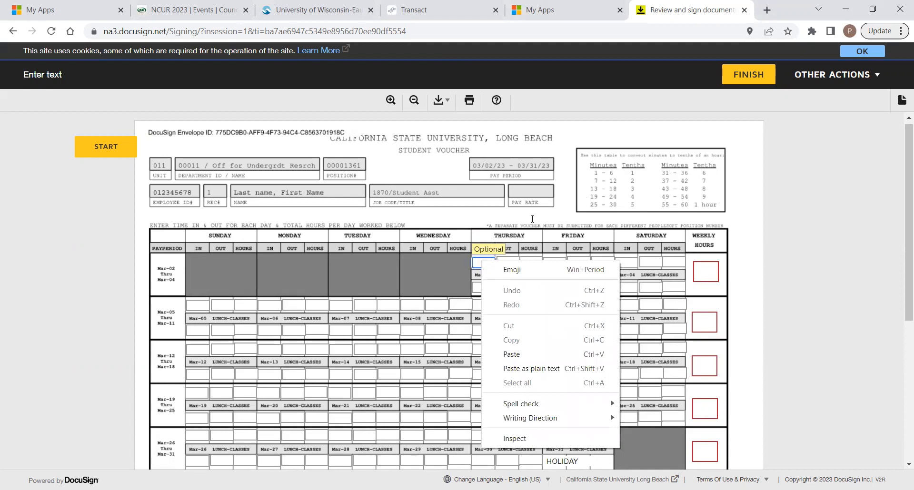
click(532, 218)
click(485, 263)
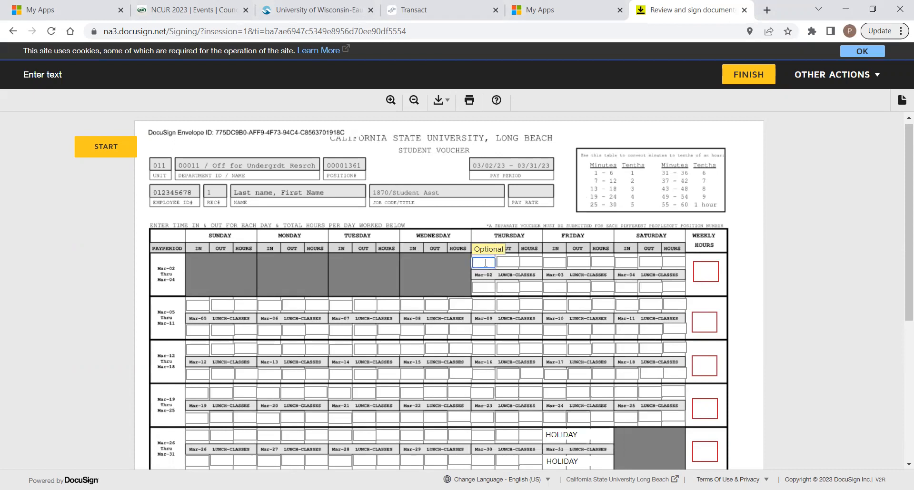
text(12)
key(Tab)
text(6)
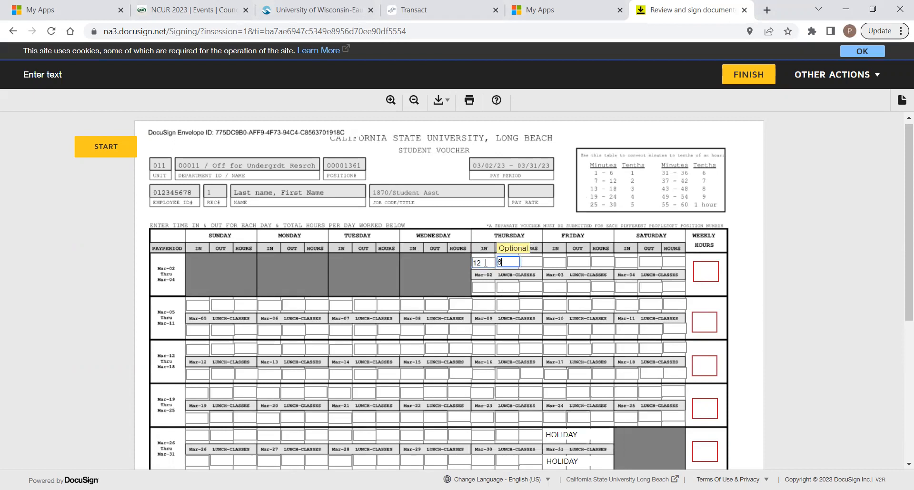
key(Tab)
text(6)
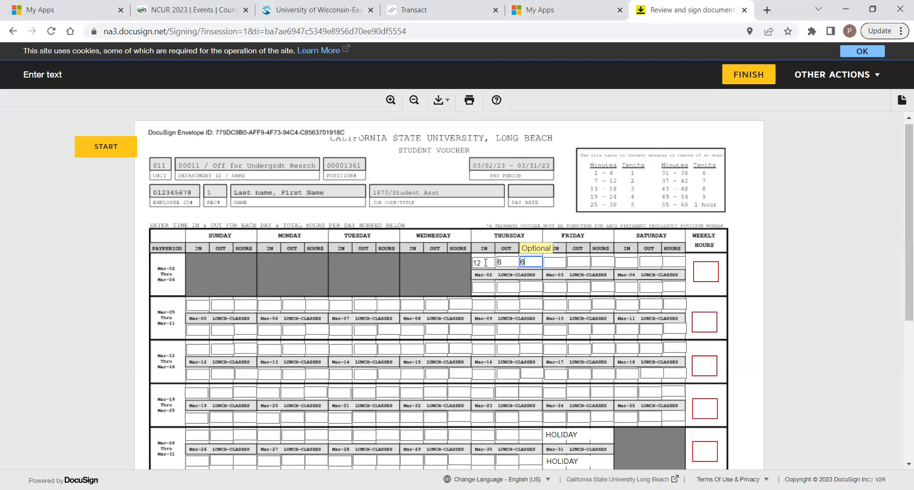
Fill in the second shift for Thursday Mar-02 with In 630, Out 930 and Hours 2, keeping the first shift's Hours at 6.
click(483, 288)
text(630)
key(Tab)
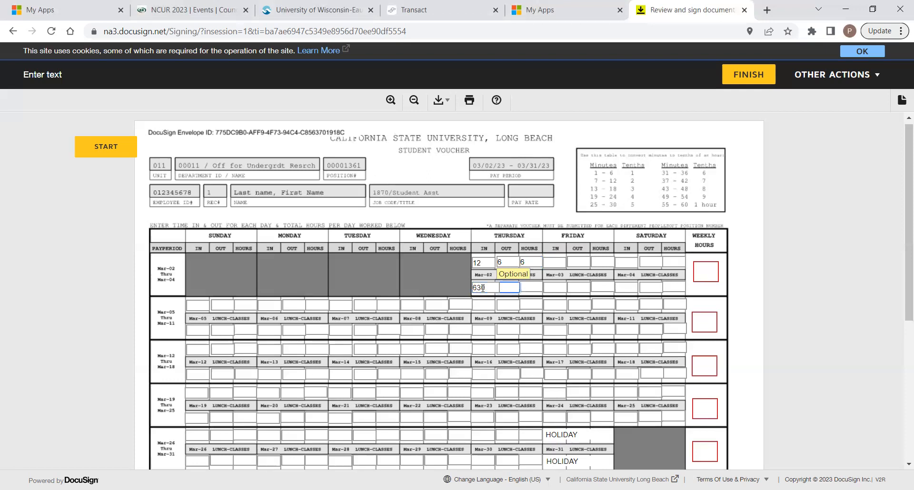
text(930)
key(Tab)
text(2)
click(822, 346)
click(522, 259)
text(6)
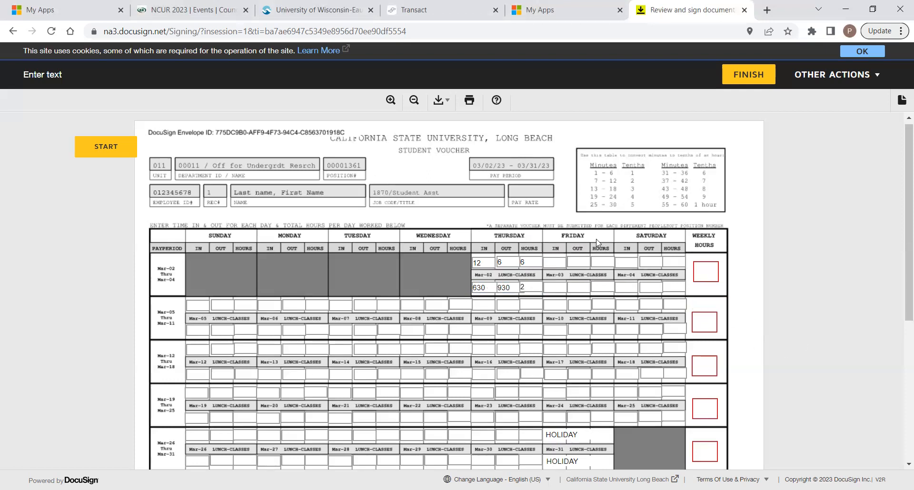
Enter 8 as the Weekly Hours for the Mar-02 thru Mar-04 period.
click(705, 272)
text(8)
click(897, 271)
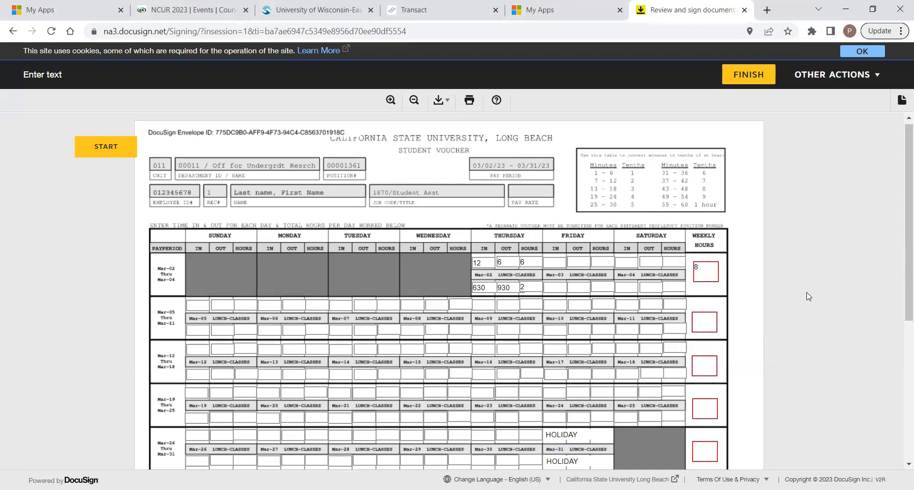
Review the Hours entries for Thursday Mar-02 and the Weekly Hours entry for that week.
click(527, 264)
double_click(522, 262)
drag(529, 262, 506, 263)
scroll(535, 324, down, 1)
scroll(536, 324, down, 2)
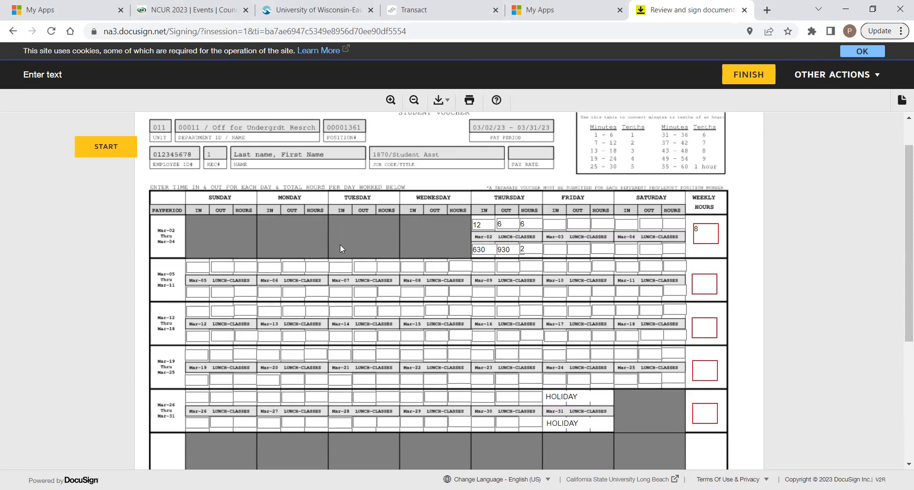
scroll(465, 253, down, 3)
scroll(500, 248, up, 3)
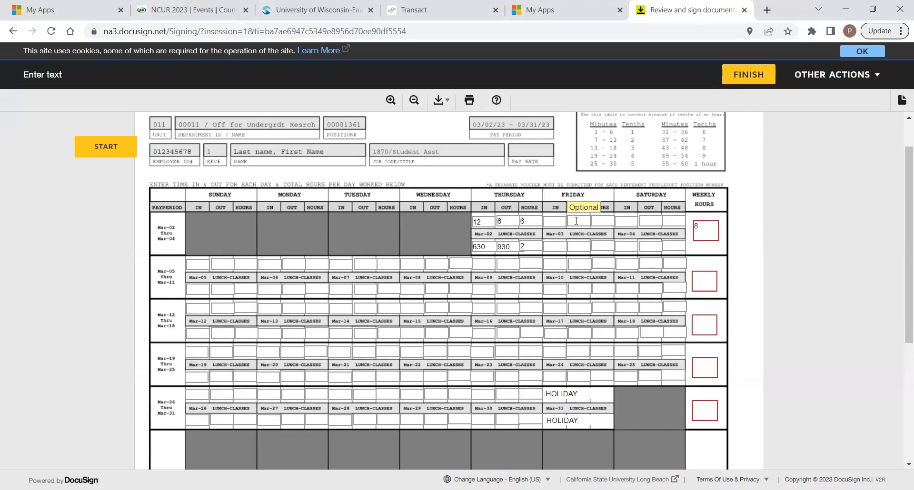
click(531, 246)
click(433, 239)
click(705, 226)
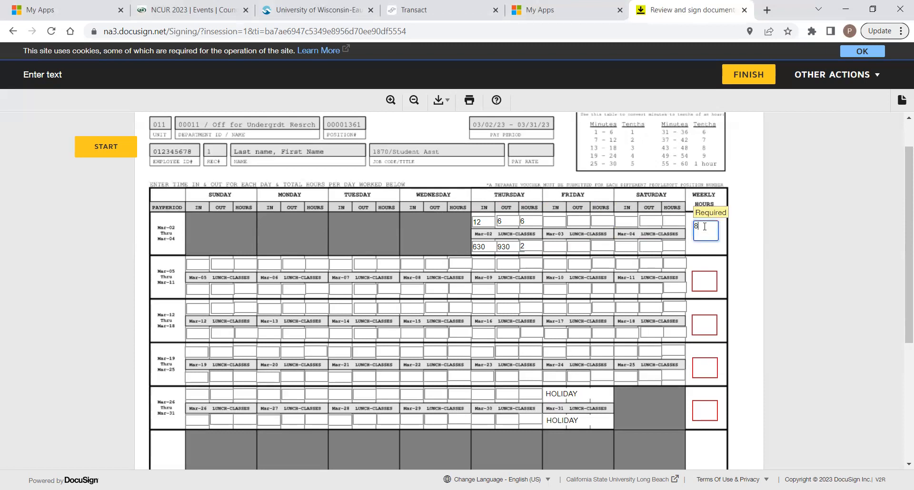
drag(705, 227, 690, 227)
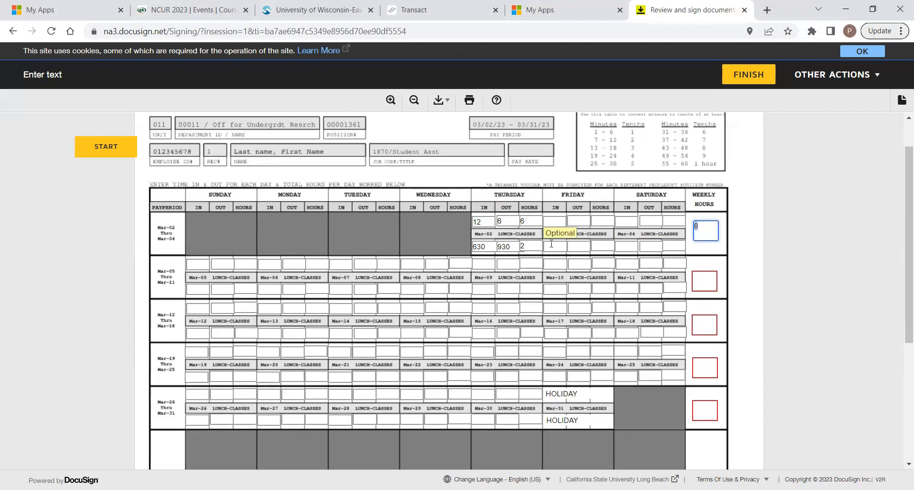
click(304, 234)
click(707, 228)
Change the first-shift times for Thursday Mar-02 to In 12pm and Out 6pm.
click(492, 219)
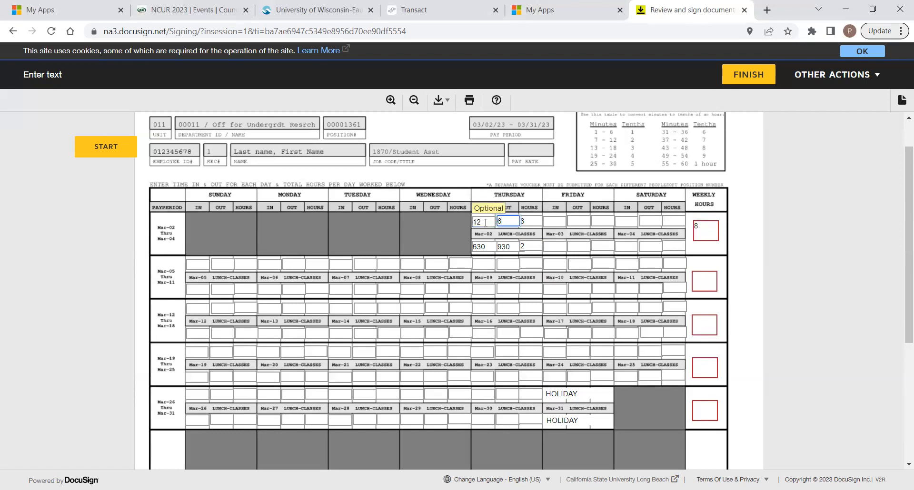
text(pm)
key(Tab)
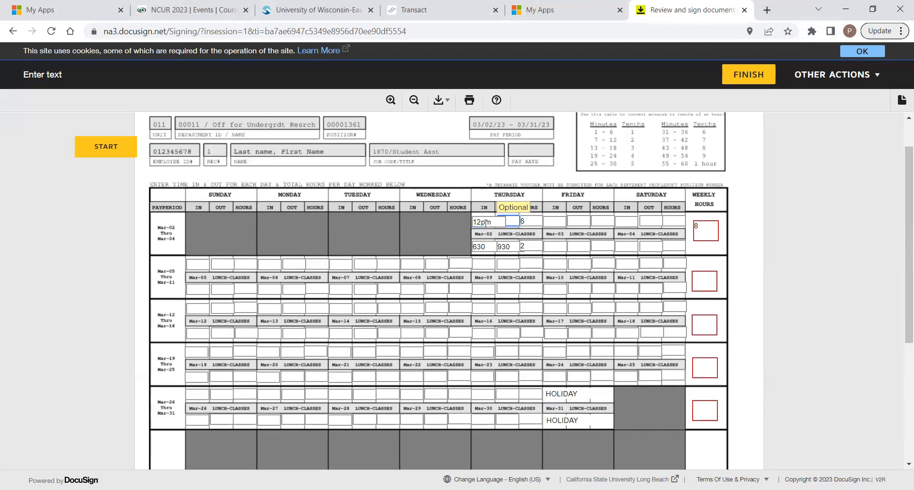
text(6pm)
click(537, 222)
text(6)
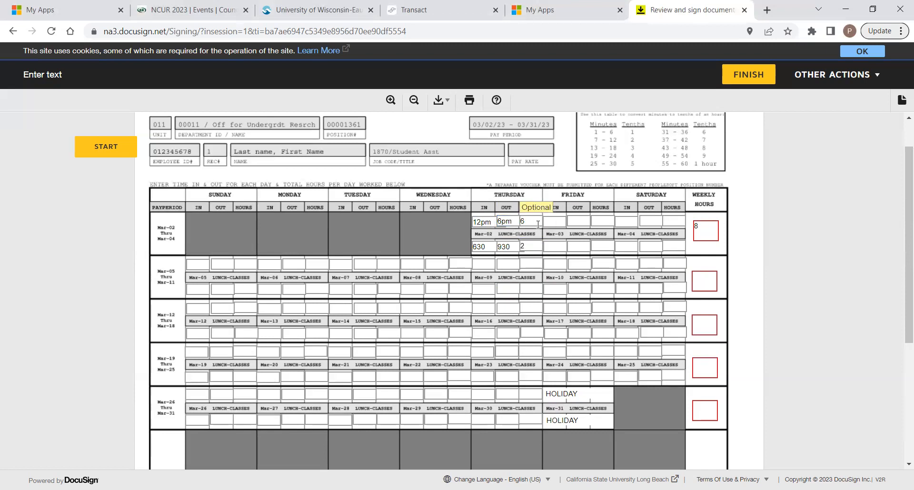
click(494, 251)
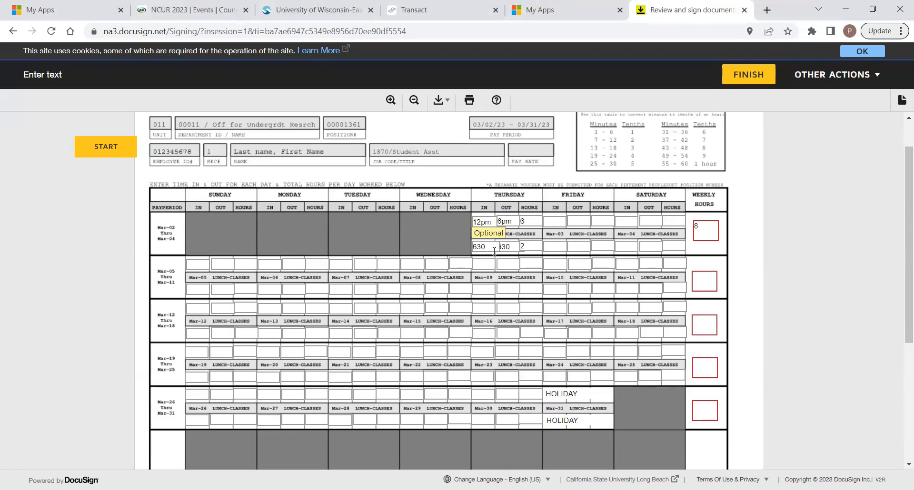
Remove the pm suffix from the first-shift In and Out times for Thursday Mar-02.
click(491, 221)
key(BackSpace)
key(BackSpace)
click(511, 222)
key(BackSpace)
key(BackSpace)
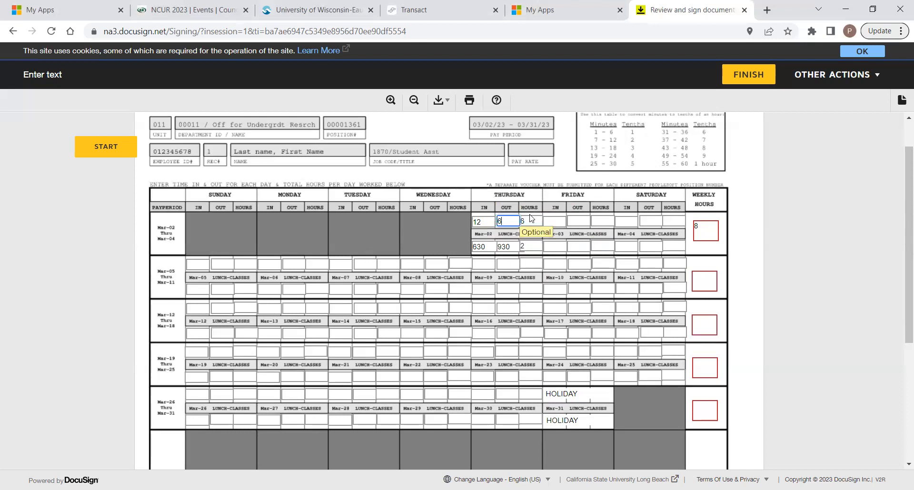
click(488, 247)
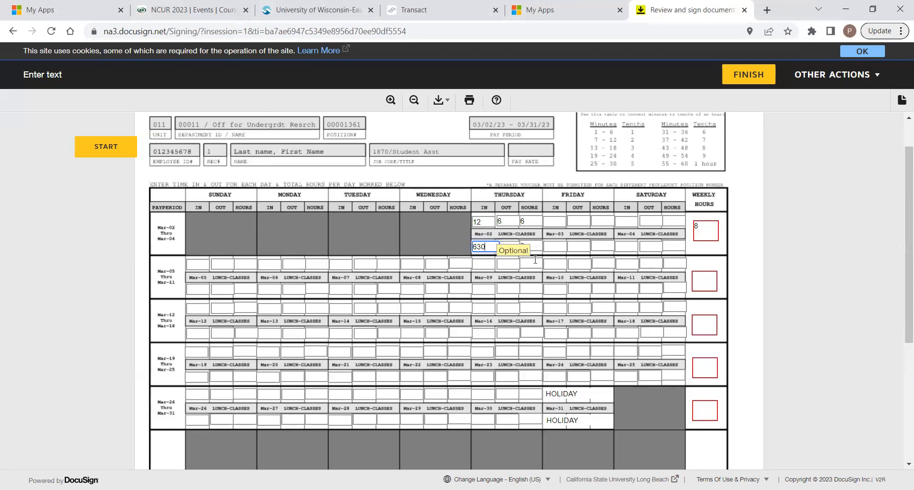
click(557, 245)
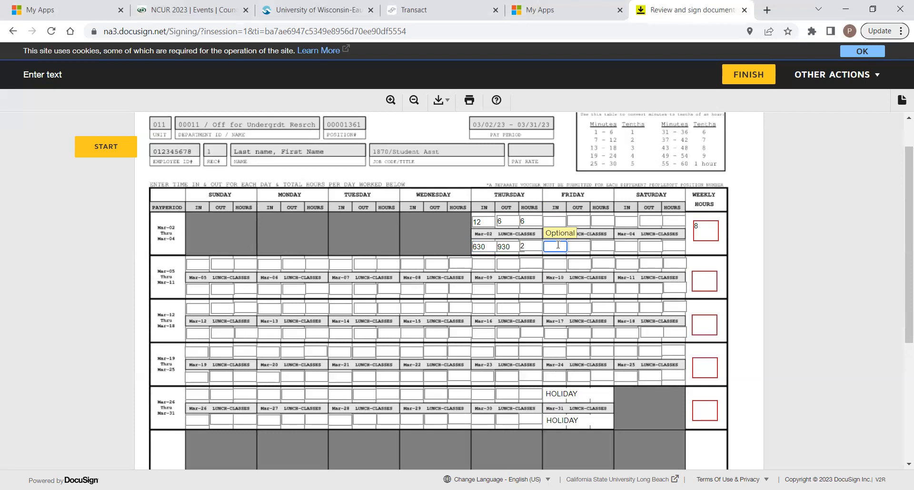
text(12)
key(Tab)
text(3pm)
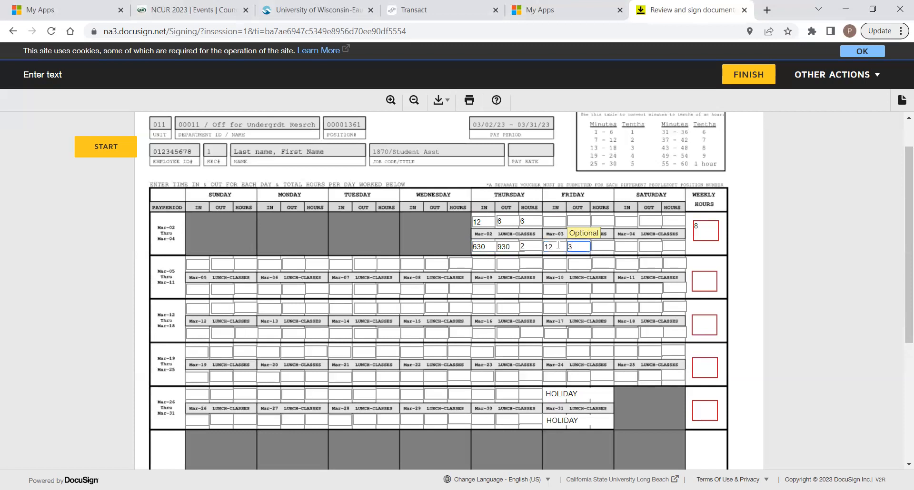
double_click(587, 248)
key(BackSpace)
click(550, 248)
double_click(551, 248)
key(BackSpace)
Enter In 12, Out 3 and Hours 3 in the first-shift row for Friday Mar-03.
click(557, 219)
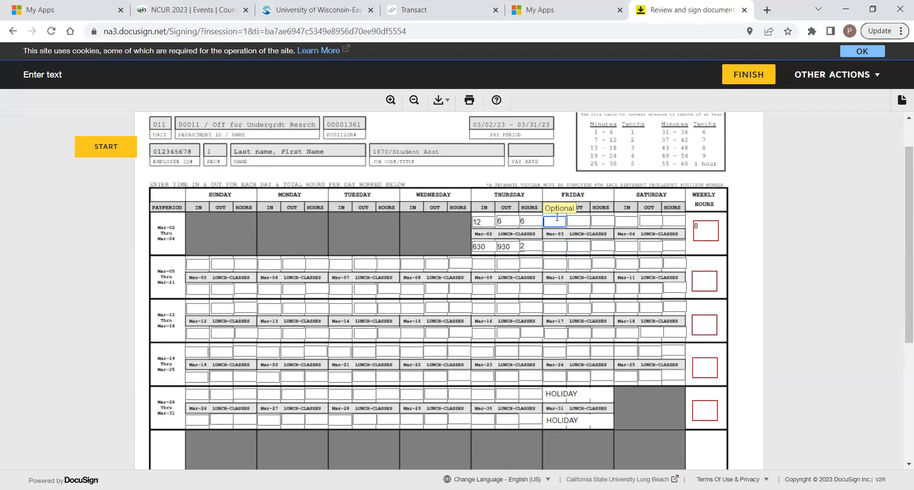
text(12)
key(Tab)
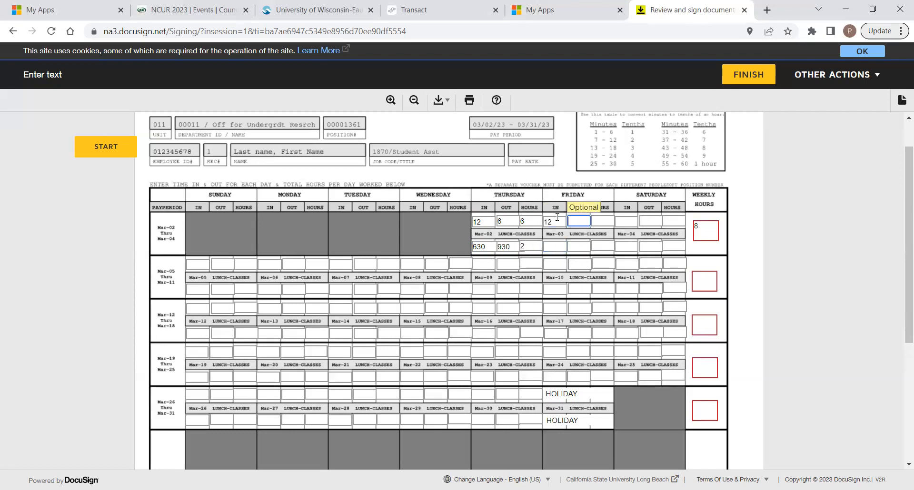
text(3pn)
key(BackSpace)
text(m)
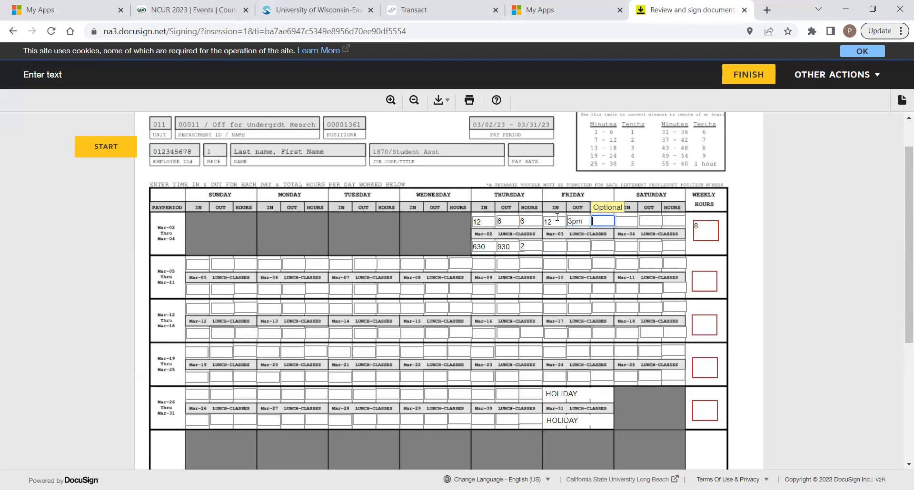
key(Tab)
key(shift+Tab)
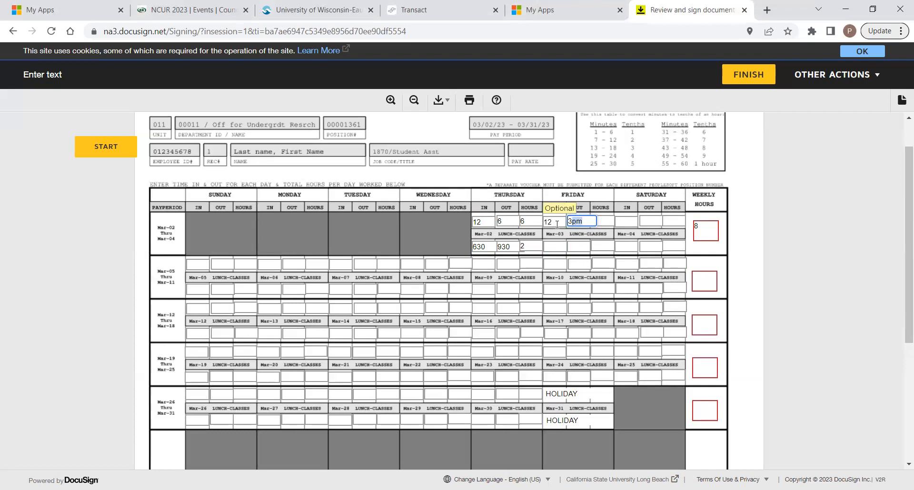
text(3)
click(602, 223)
text(3)
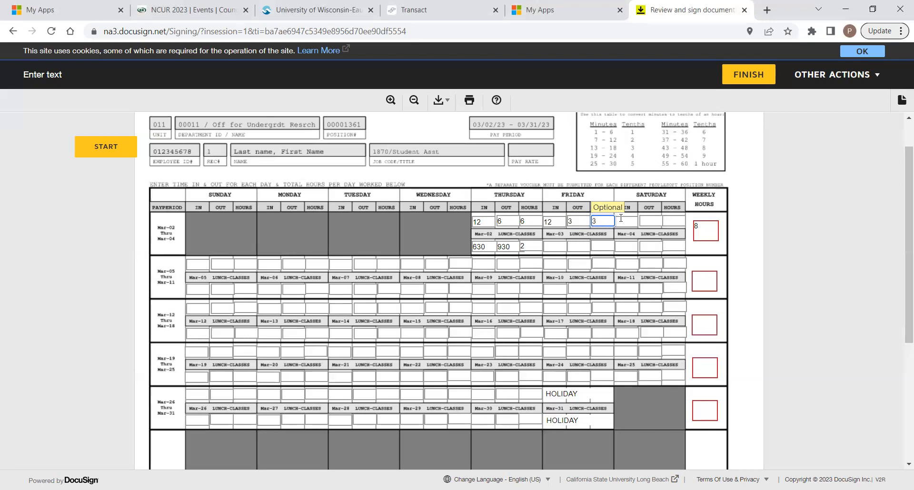
click(600, 245)
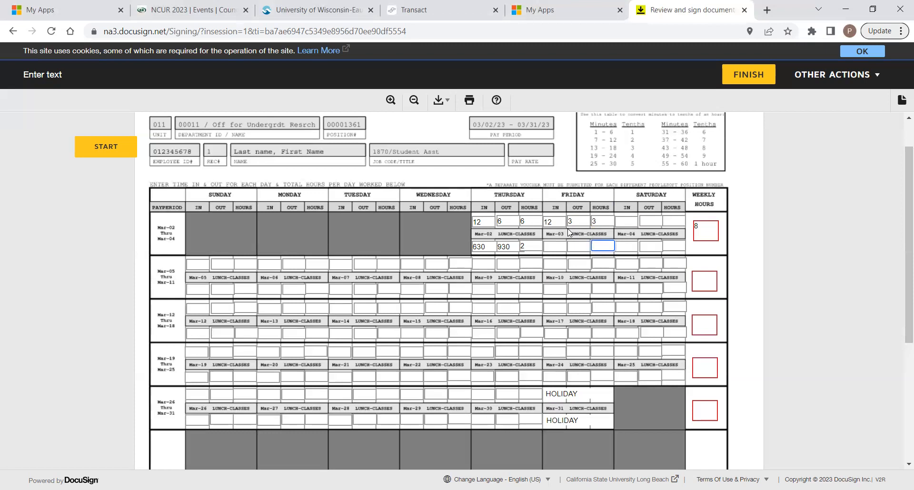
click(555, 222)
key(Tab)
key(Tab)
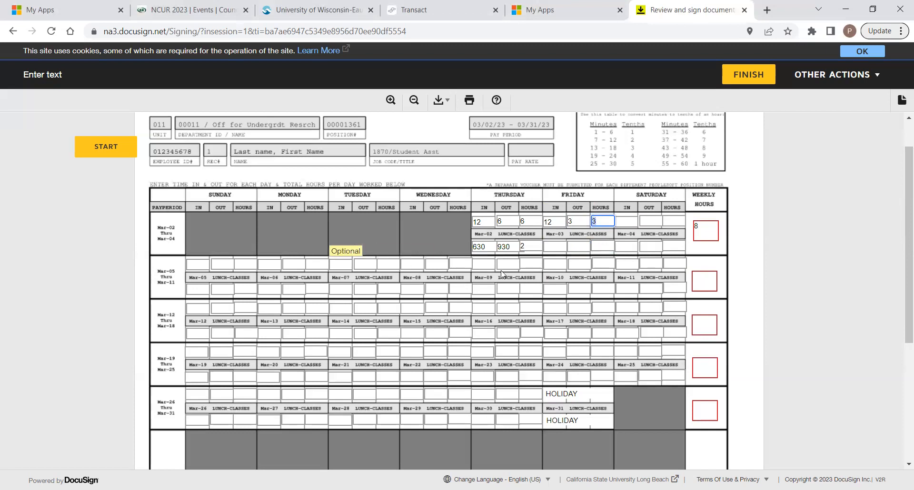
Enter In 12, Out 3 and Hours 3 in the second-shift row for Friday Mar-03.
click(555, 247)
text(12)
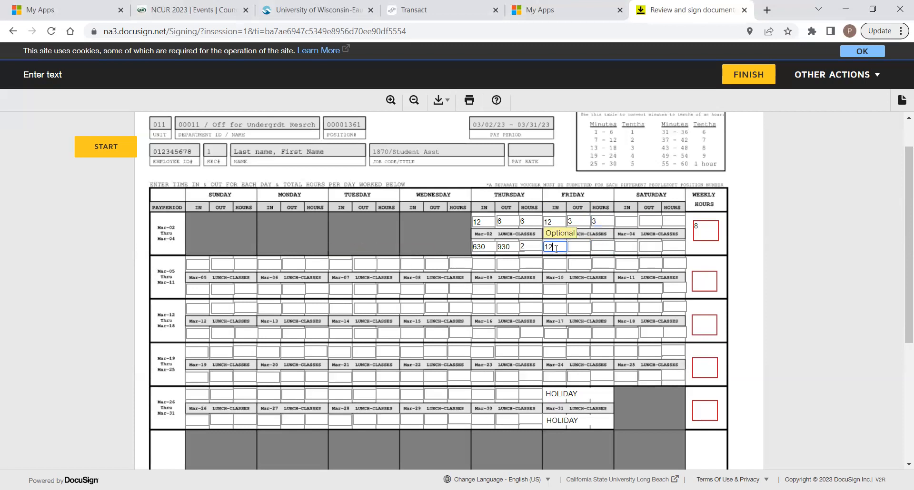
key(Tab)
text(3)
key(Tab)
text(3)
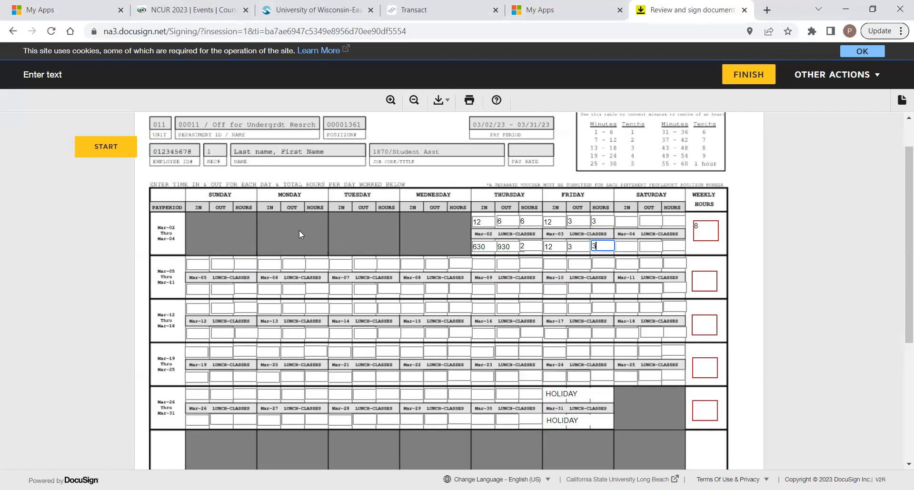
Clear the In, Out and Hours entries from the second-shift row for Friday Mar-03.
click(549, 247)
key(BackSpace)
key(BackSpace)
click(581, 246)
key(BackSpace)
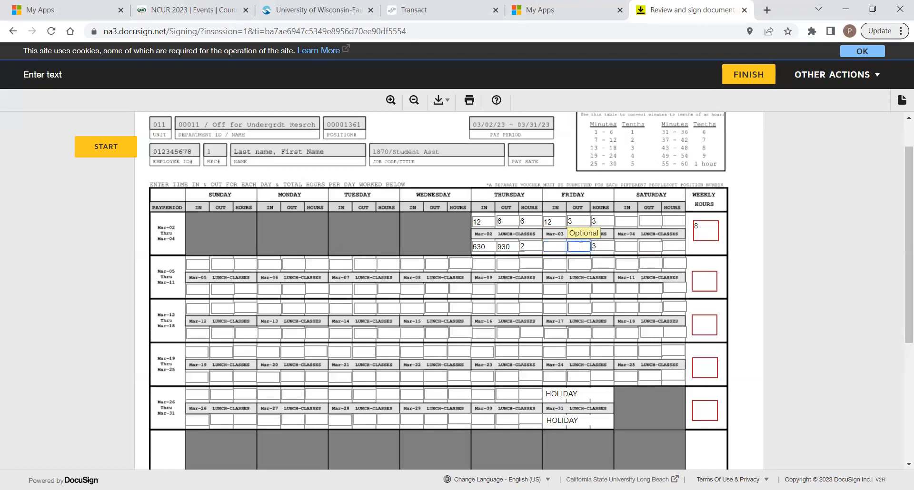
click(607, 247)
key(BackSpace)
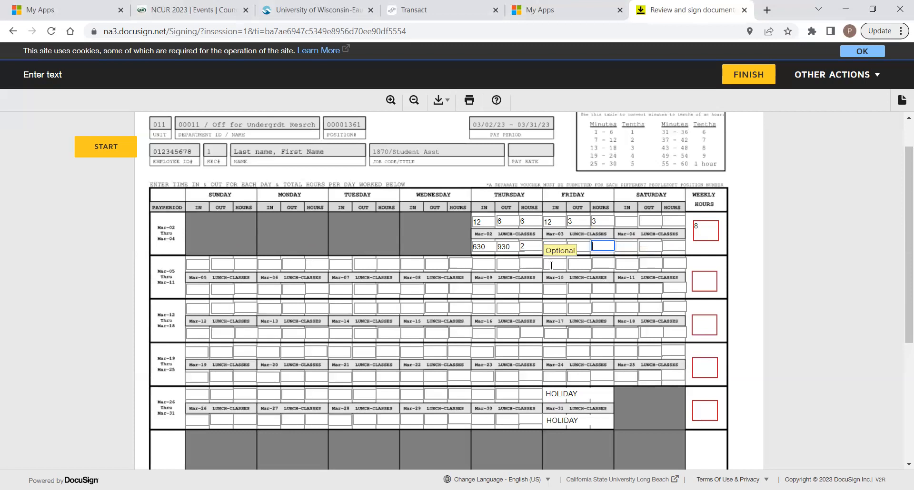
click(553, 247)
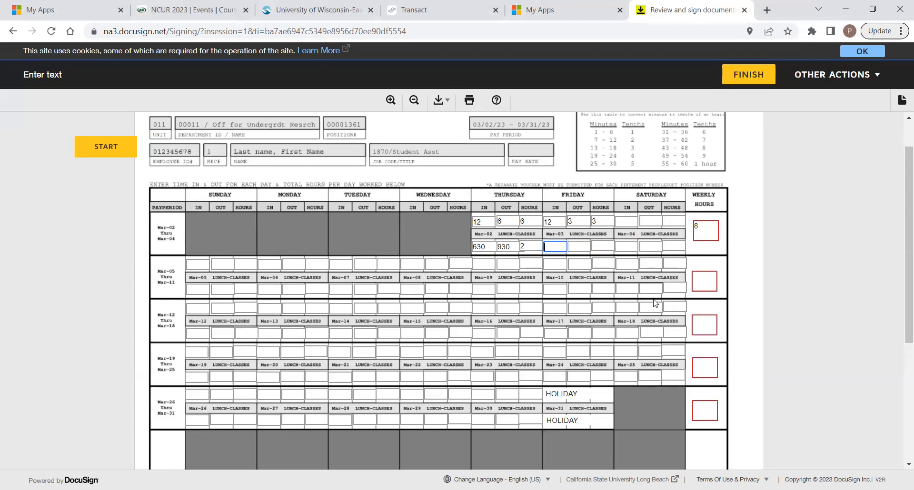
scroll(655, 304, up, 1)
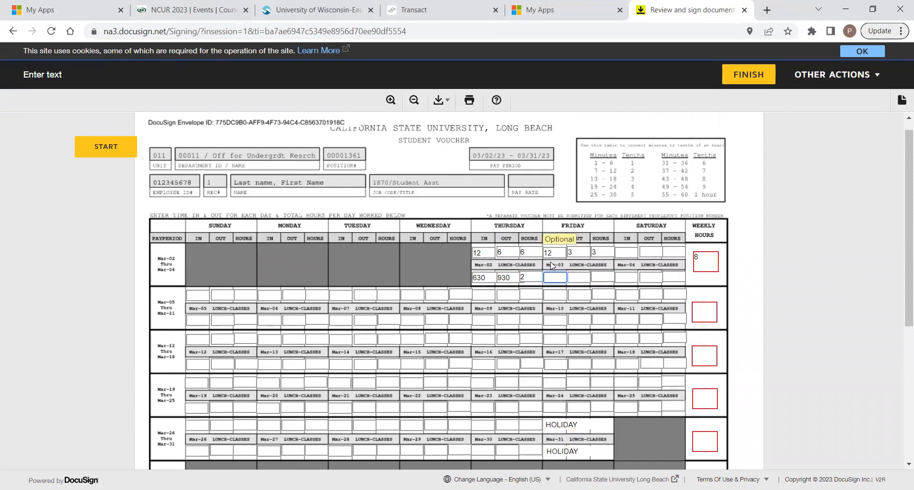
click(494, 253)
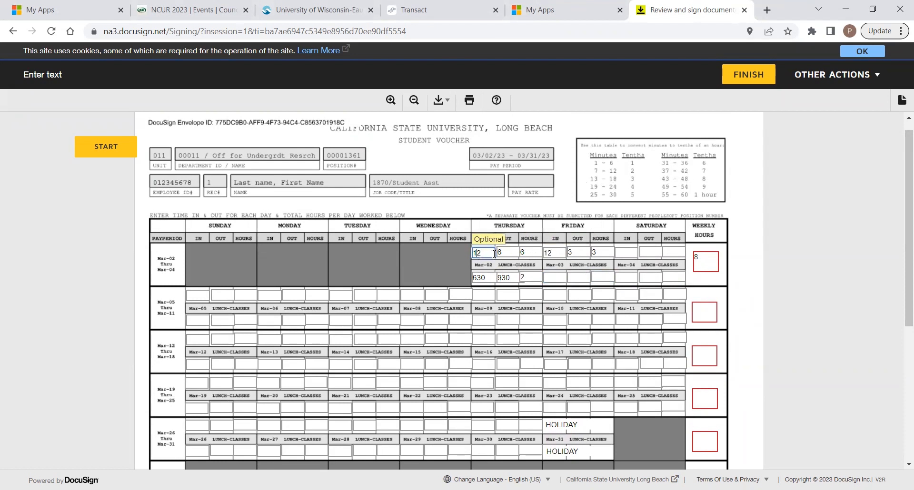
click(514, 254)
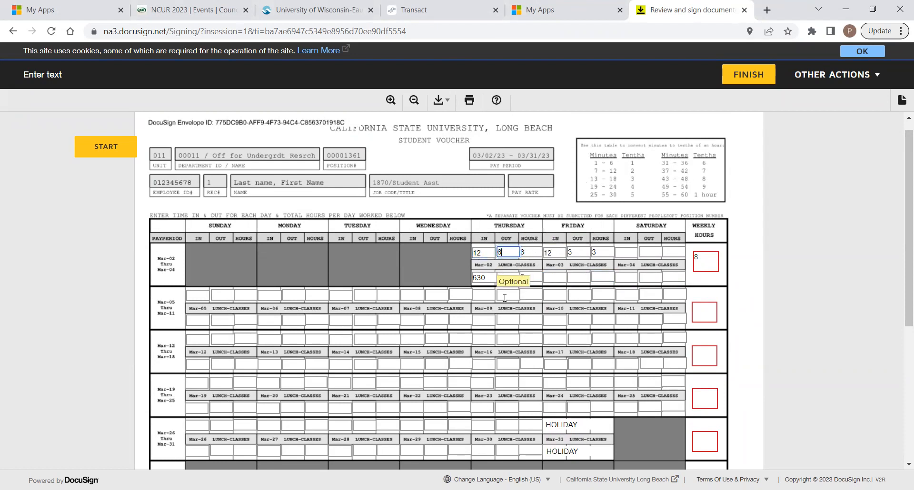
click(512, 278)
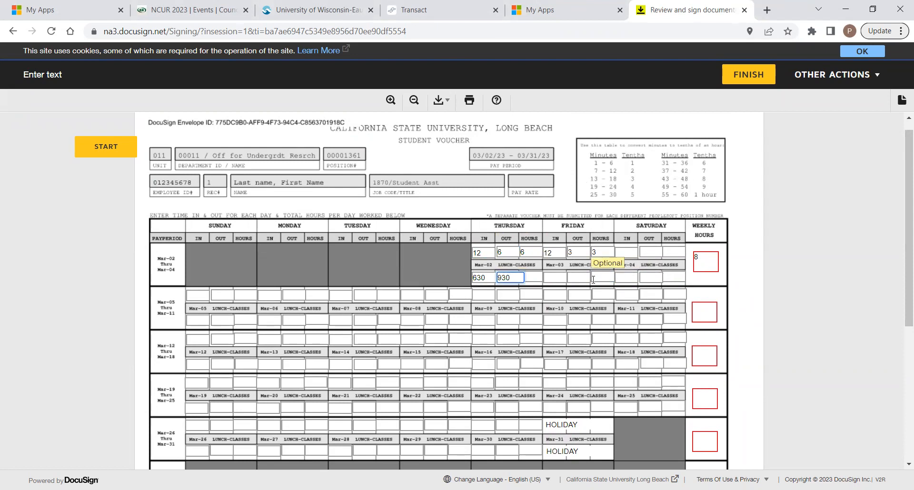
click(631, 277)
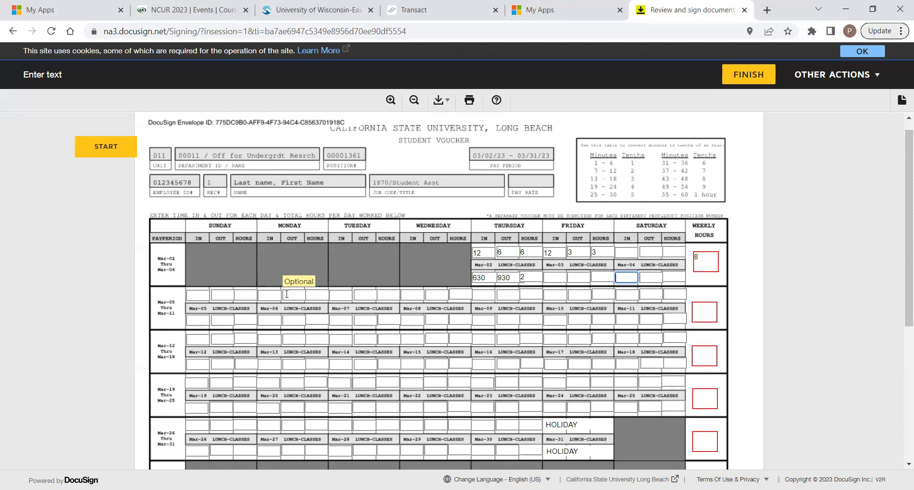
Enter In 722 and Out 1030 as the first-shift times for Monday Mar-06.
click(272, 298)
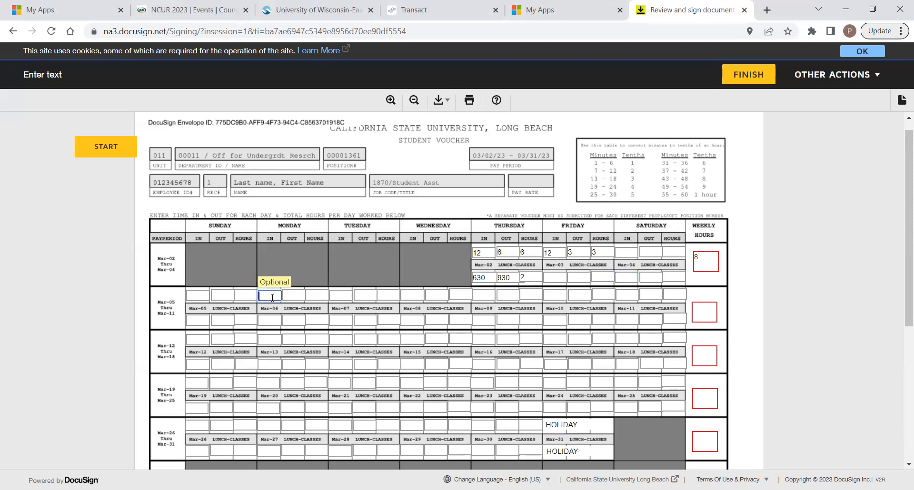
text(722)
key(Tab)
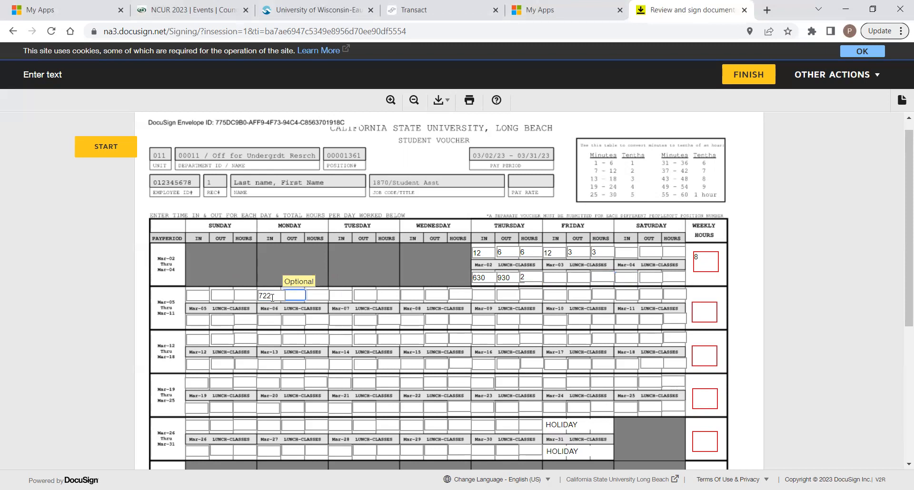
text(0)
text(11030)
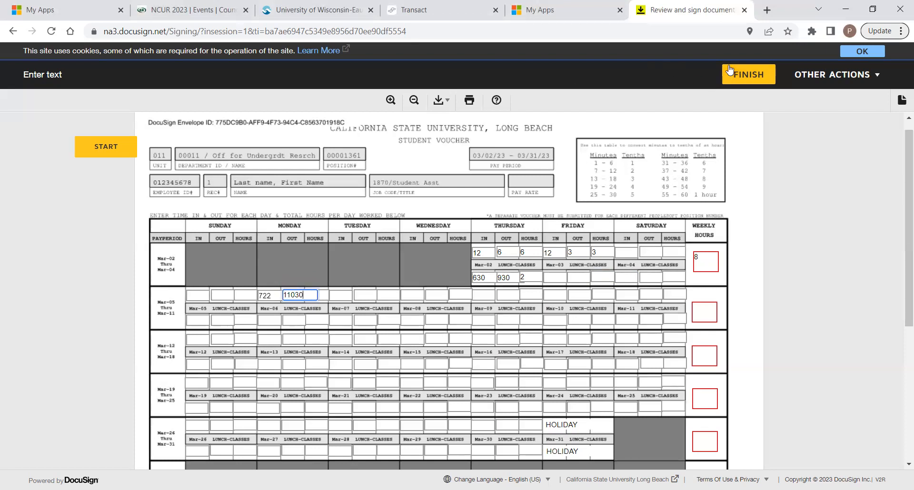
key(Tab)
click(293, 295)
key(BackSpace)
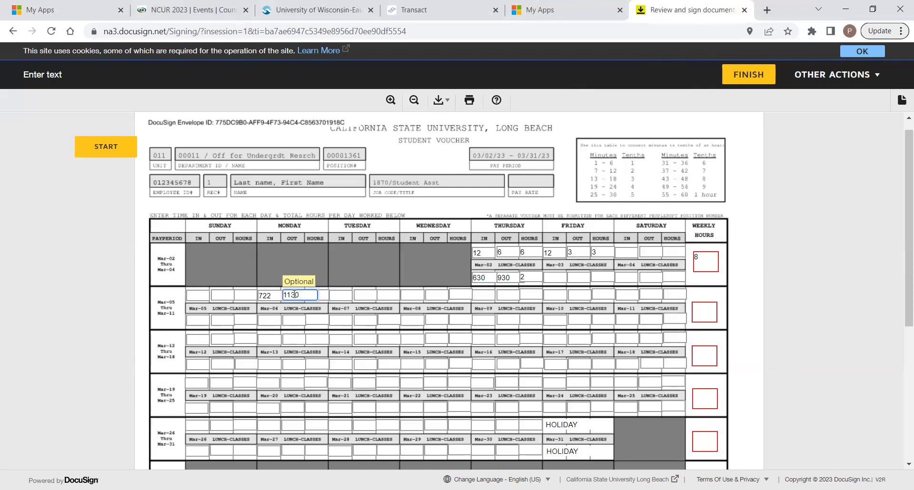
key(BackSpace)
text(0)
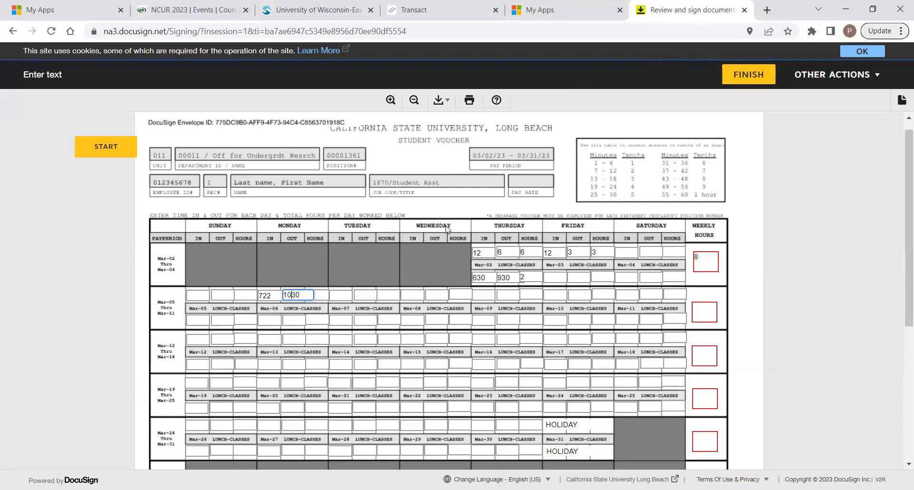
key(Tab)
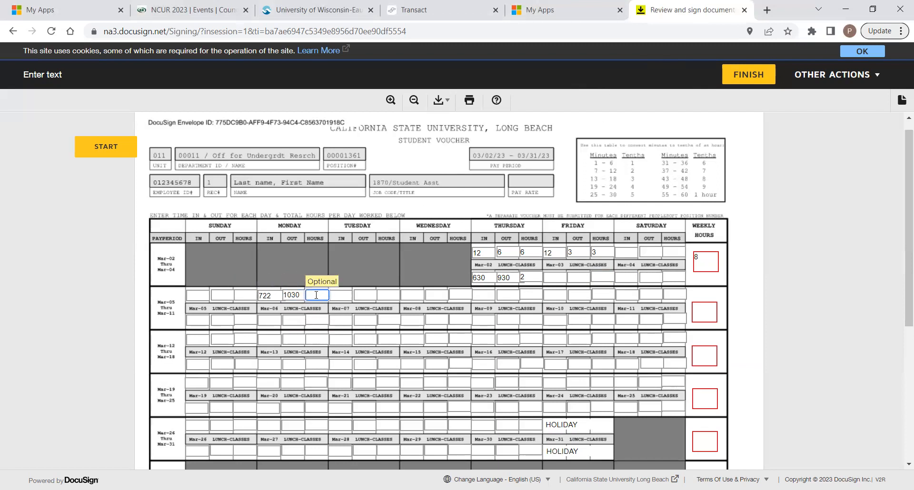
Enter 2:08 as the first-shift Hours for Monday Mar-06.
click(267, 293)
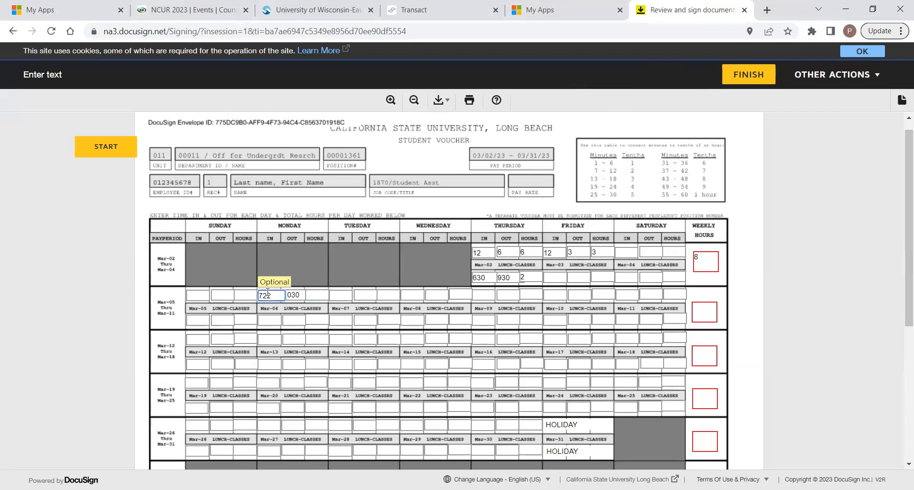
click(289, 295)
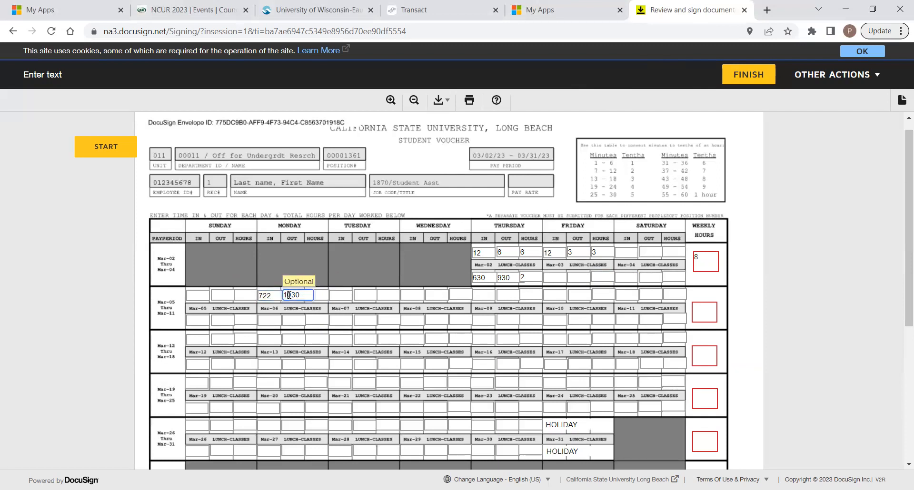
click(318, 295)
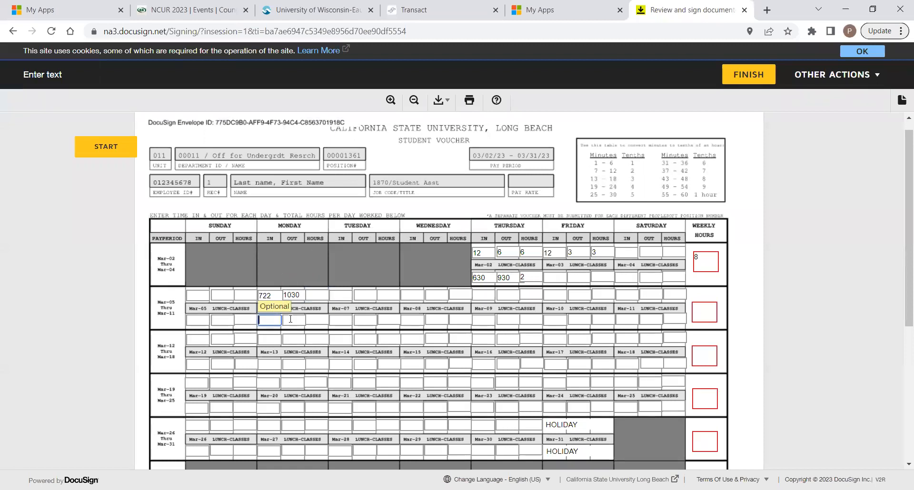
click(313, 320)
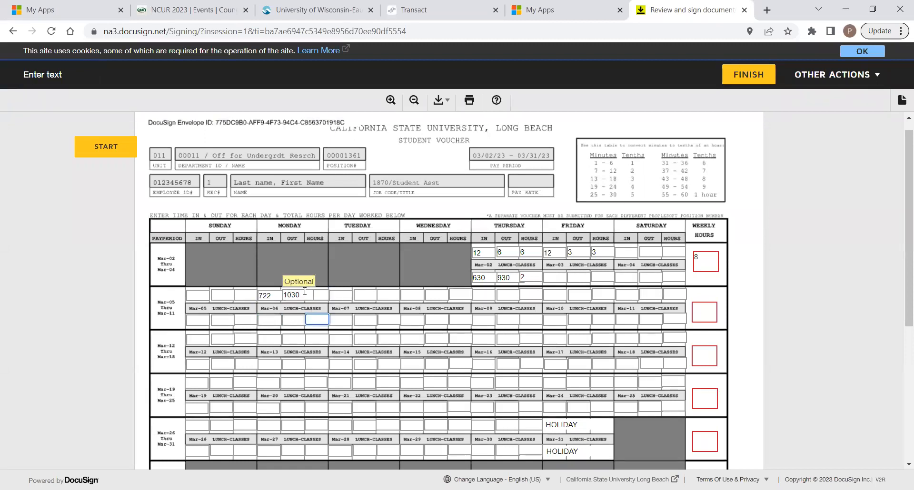
click(312, 296)
click(319, 297)
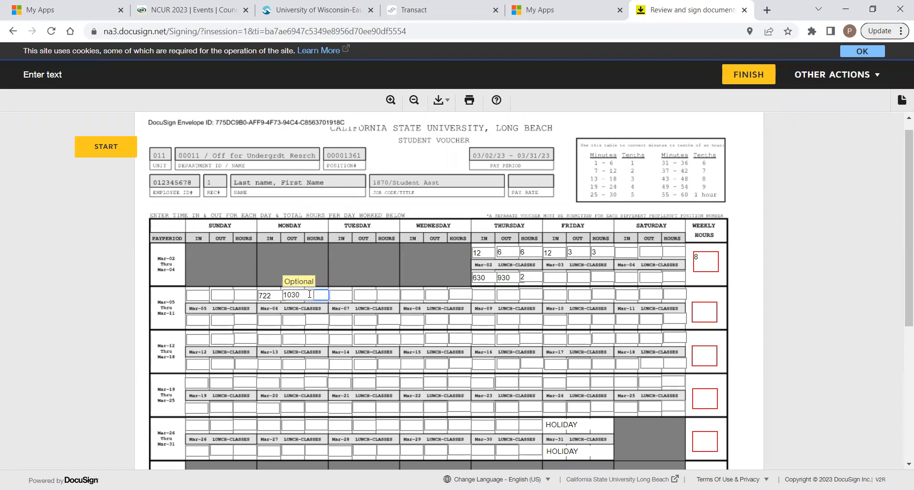
text(2)
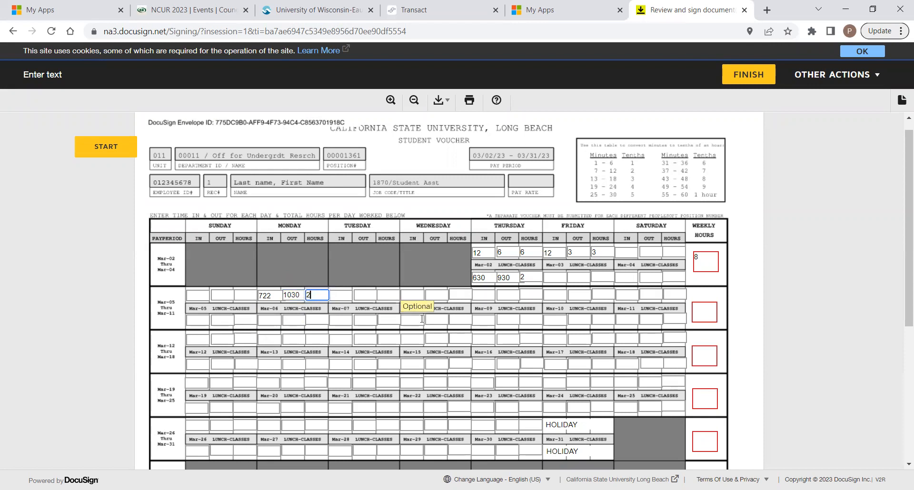
text(:08)
click(312, 258)
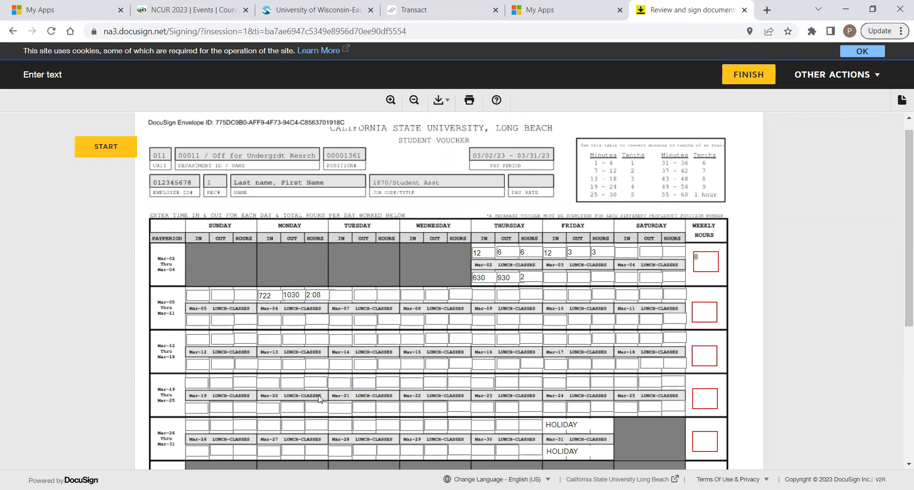
Change the first-shift Hours for Monday Mar-06 to 2.2, expressing the minutes in tenths of an hour.
click(313, 294)
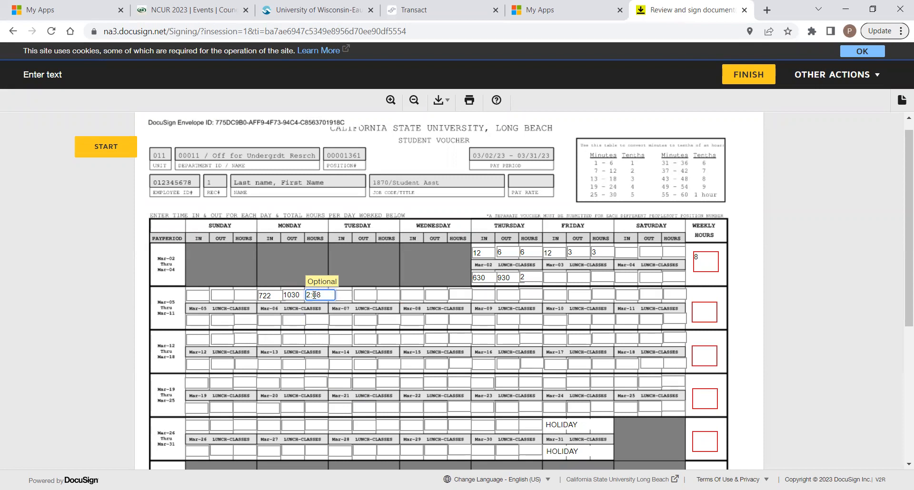
drag(321, 294, 308, 294)
click(599, 175)
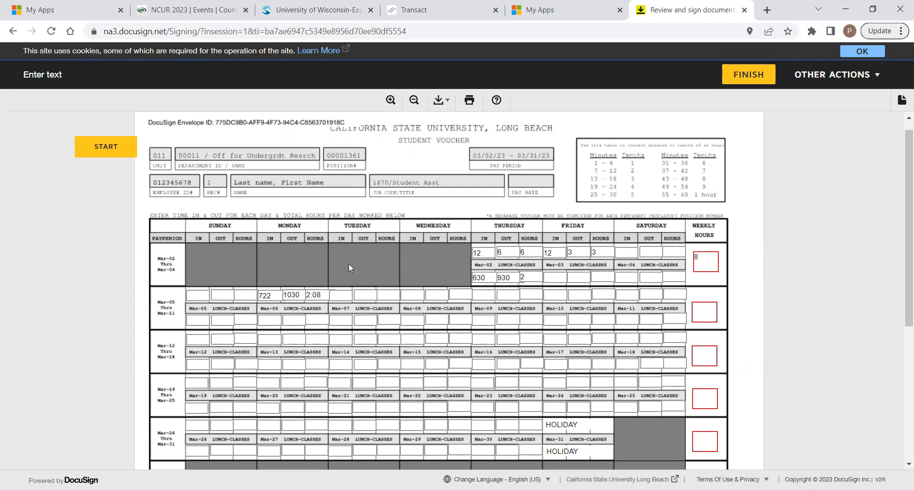
click(318, 295)
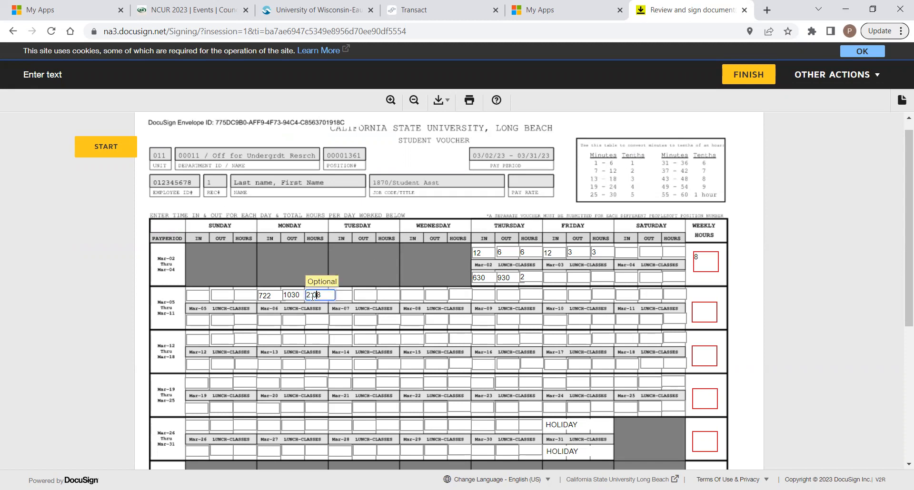
key(BackSpace)
key(BackSpace)
key(BackSpace)
text(.2)
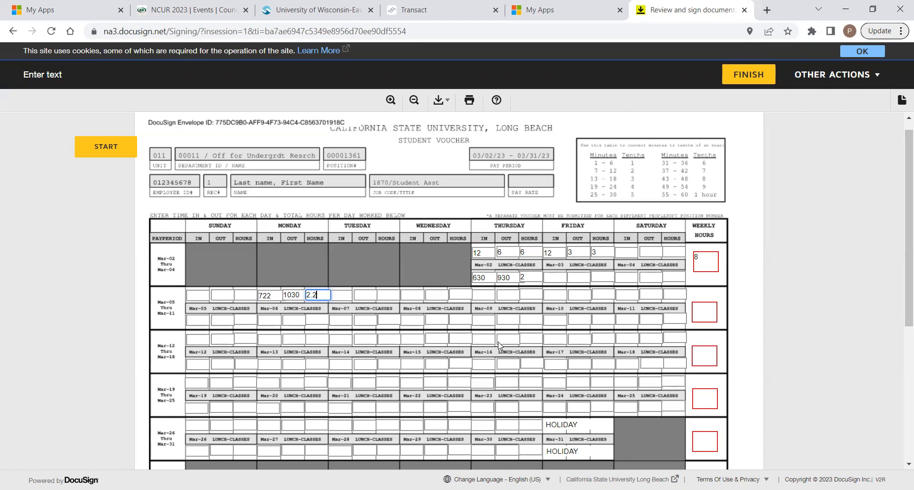
click(319, 318)
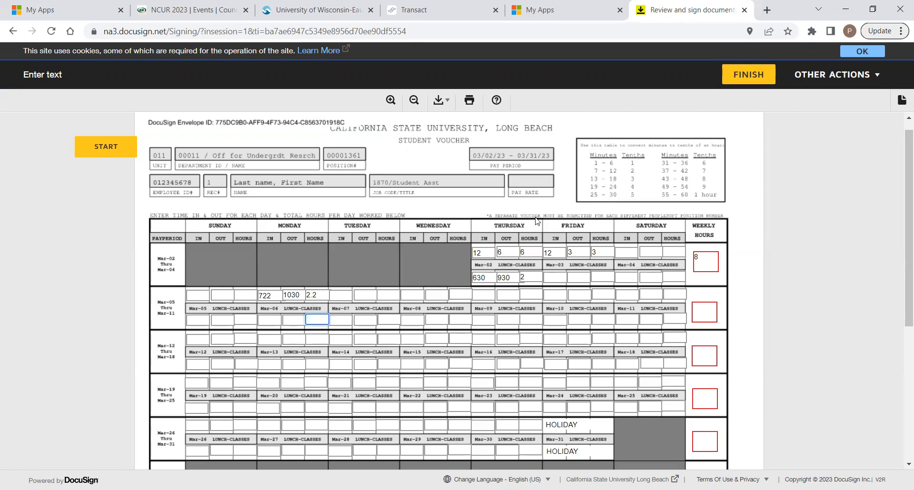
click(611, 171)
click(314, 295)
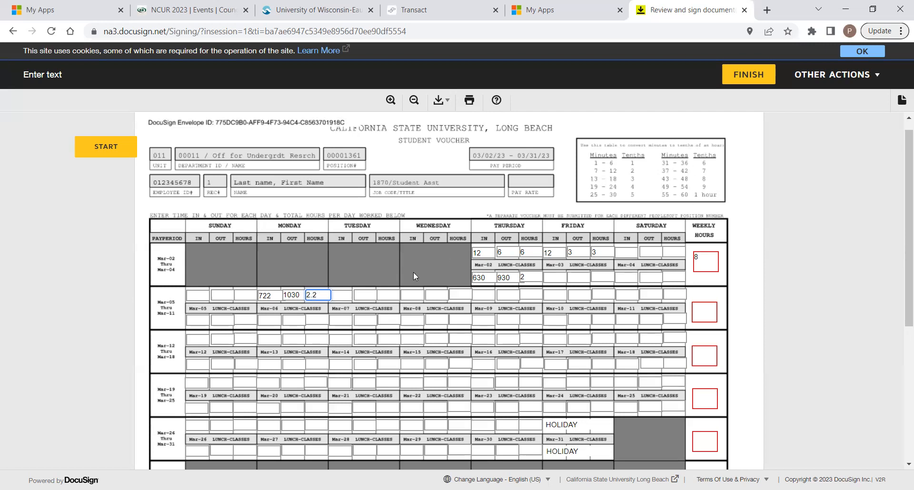
click(386, 296)
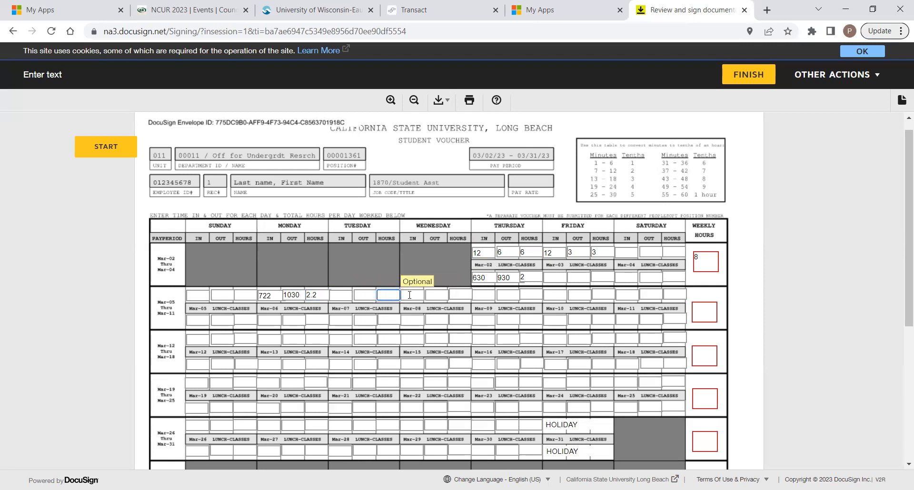
click(320, 295)
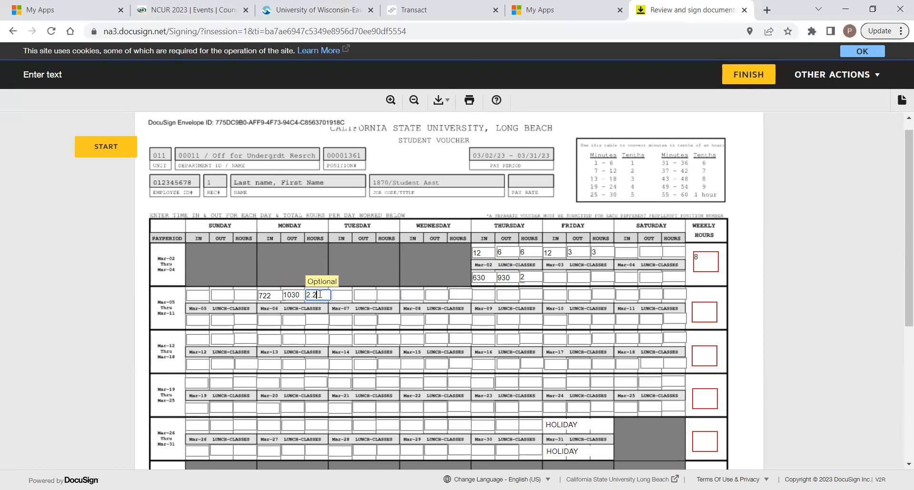
Enter In 12 and Out 255 as the second-shift times for Monday Mar-06.
click(266, 321)
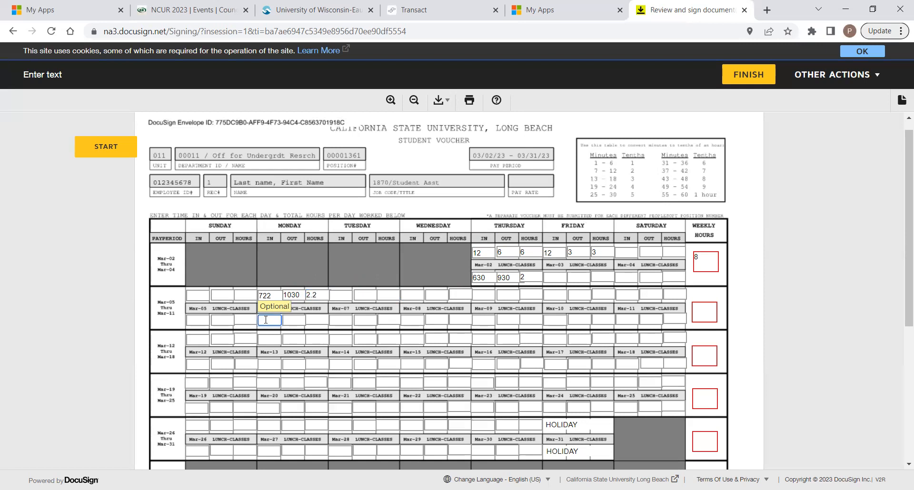
text(12)
key(Tab)
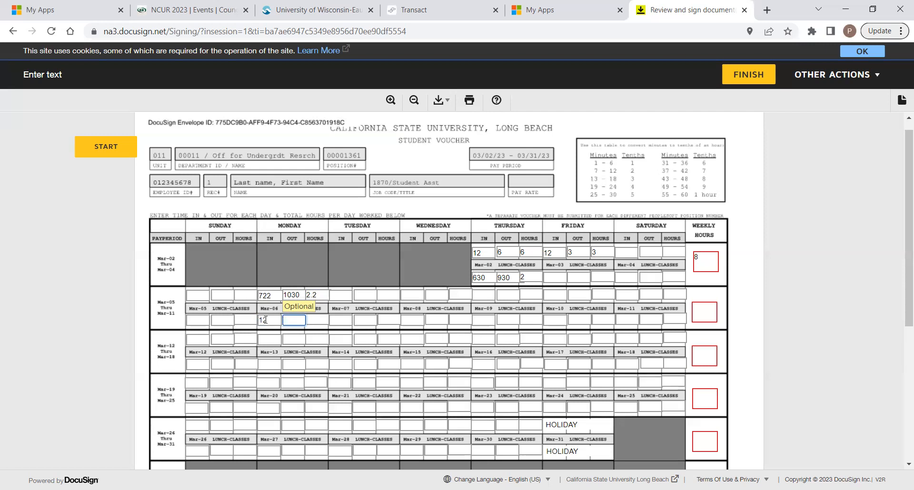
text(255)
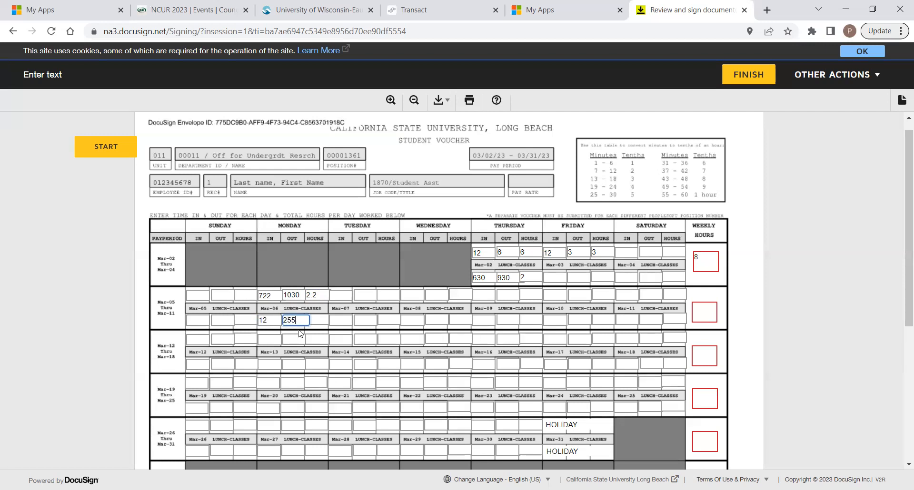
key(Tab)
Enter 2:55 as the second-shift Hours for Monday Mar-06.
click(298, 330)
click(320, 319)
text(2:55)
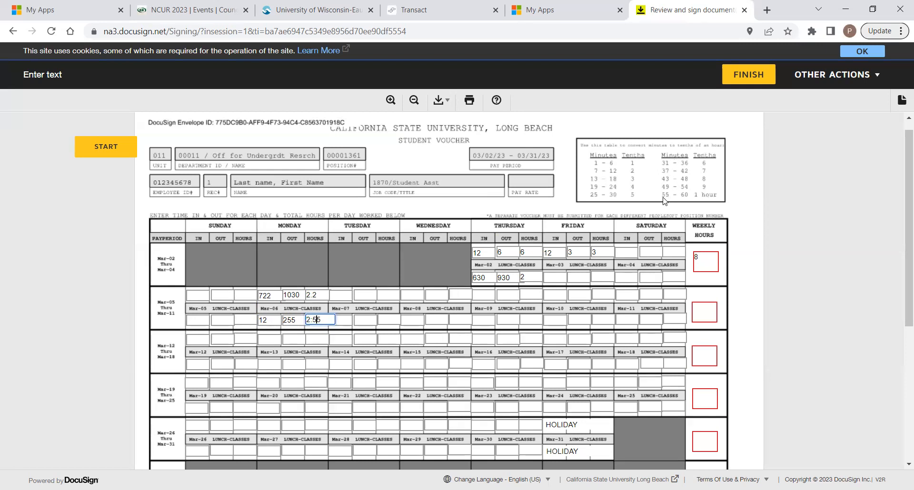
Change the second-shift Hours for Monday Mar-06 to 3, rounding the minutes up to a full hour per the conversion table.
click(685, 192)
click(322, 323)
drag(324, 321, 293, 320)
key(BackSpace)
text(3)
key(Tab)
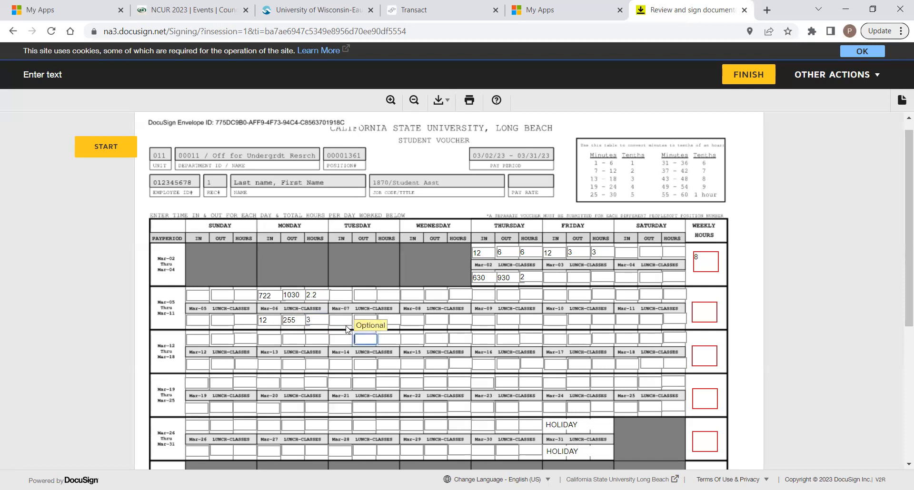
Change the second-shift Out time for Monday Mar-06 to 258, with 3 as its Hours.
click(696, 195)
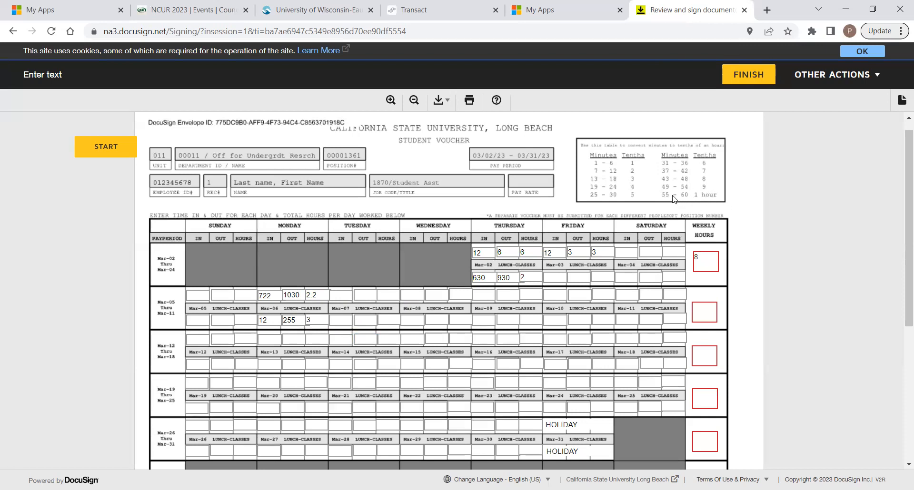
click(296, 318)
key(BackSpace)
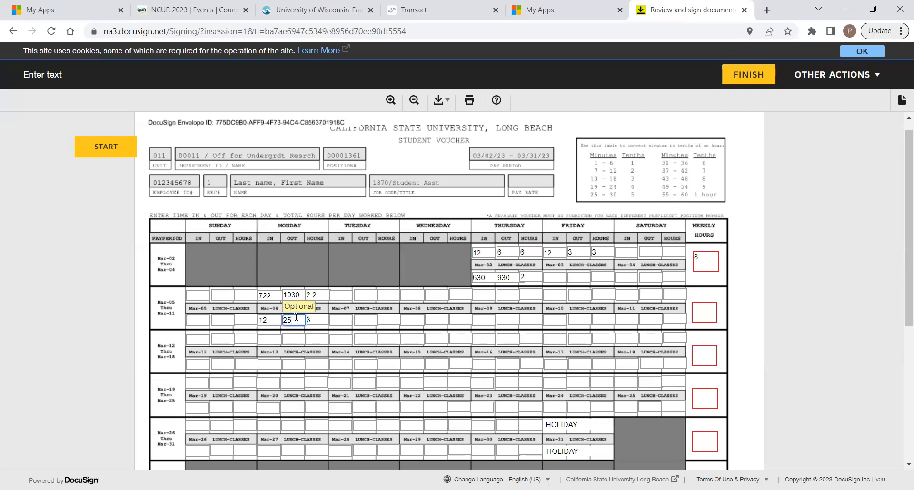
text(8)
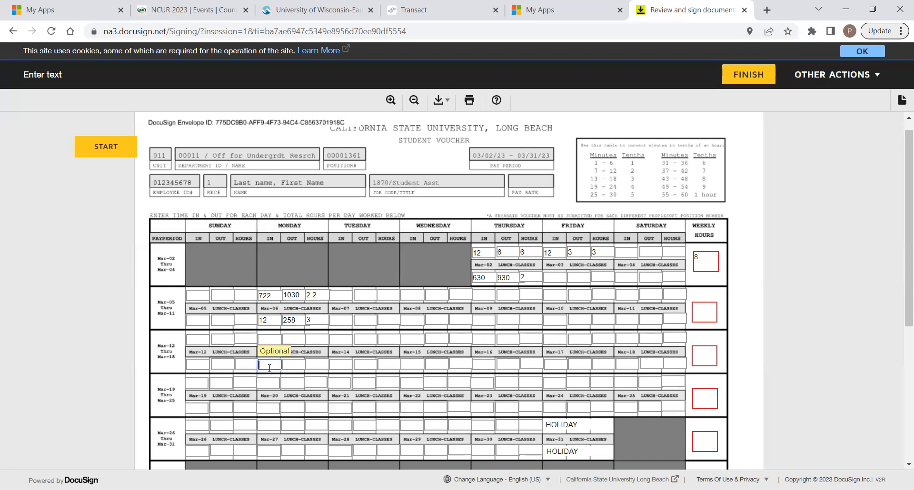
click(295, 323)
key(Tab)
text(3)
click(264, 321)
click(316, 319)
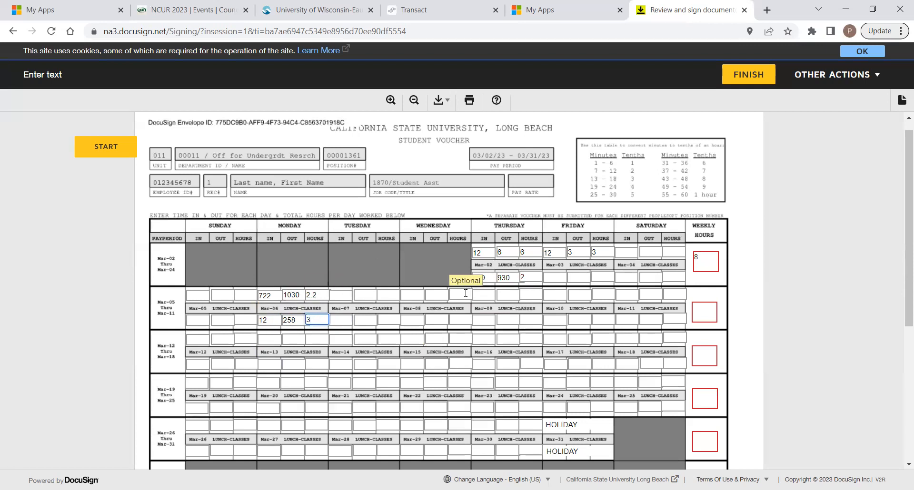
click(625, 294)
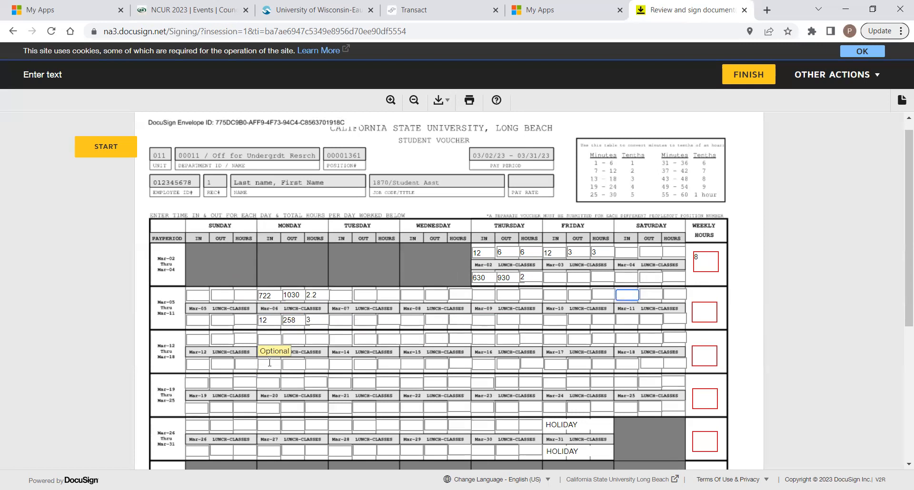
Enter In 530 and Out 7 as the first-shift times for Monday Mar-13.
click(270, 340)
text(530)
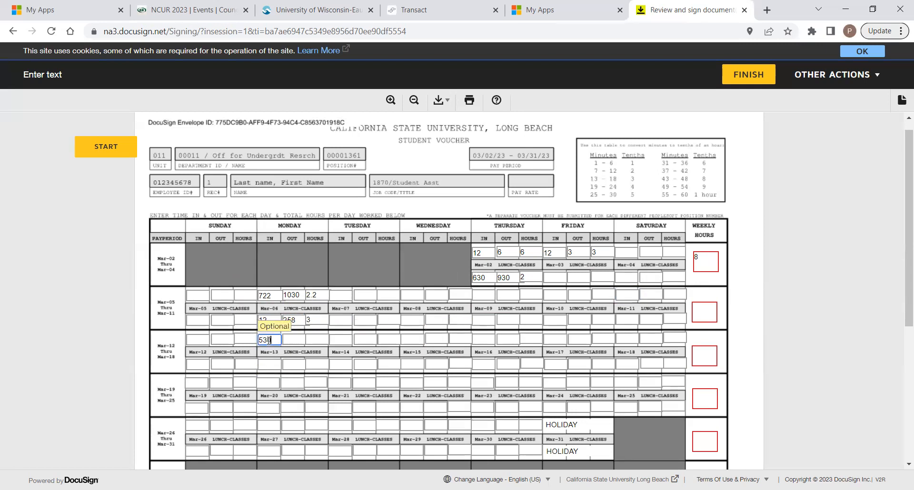
key(Tab)
text(7)
click(309, 375)
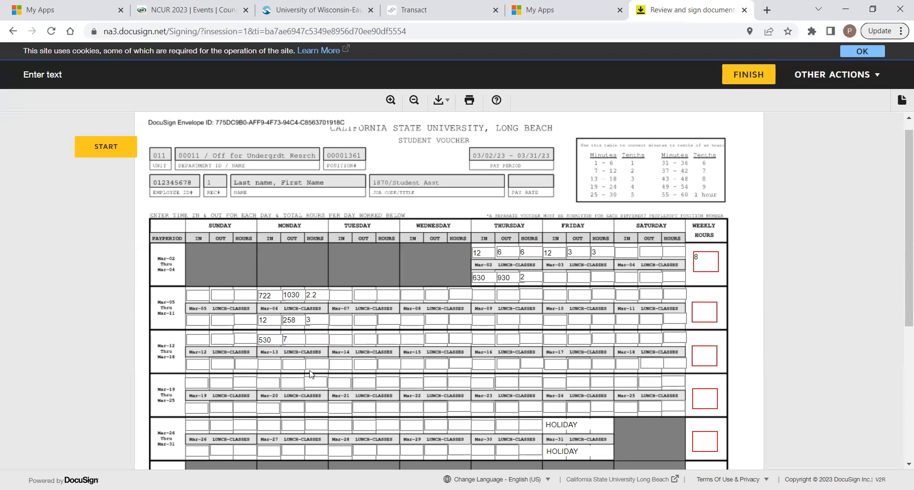
click(324, 341)
double_click(276, 339)
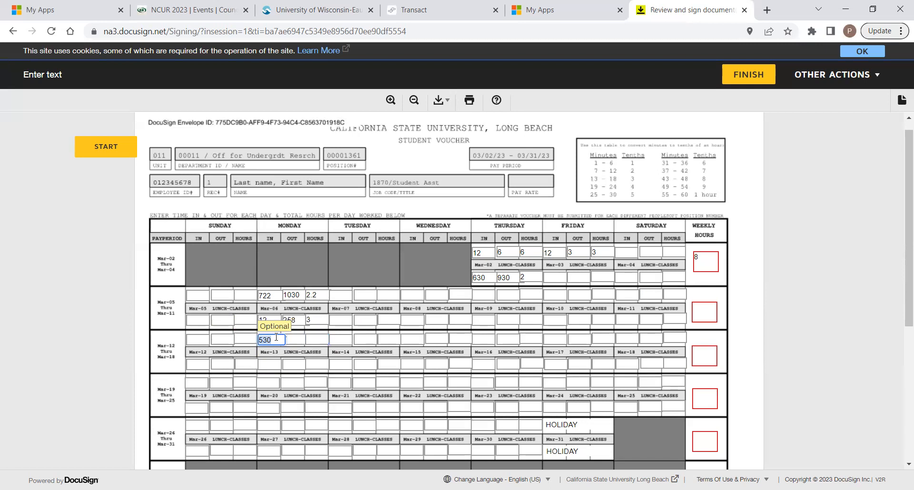
click(316, 340)
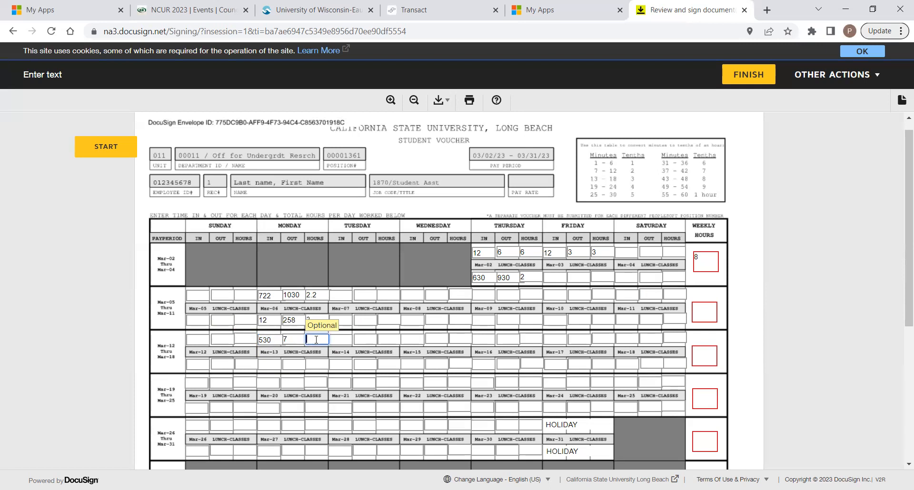
double_click(272, 339)
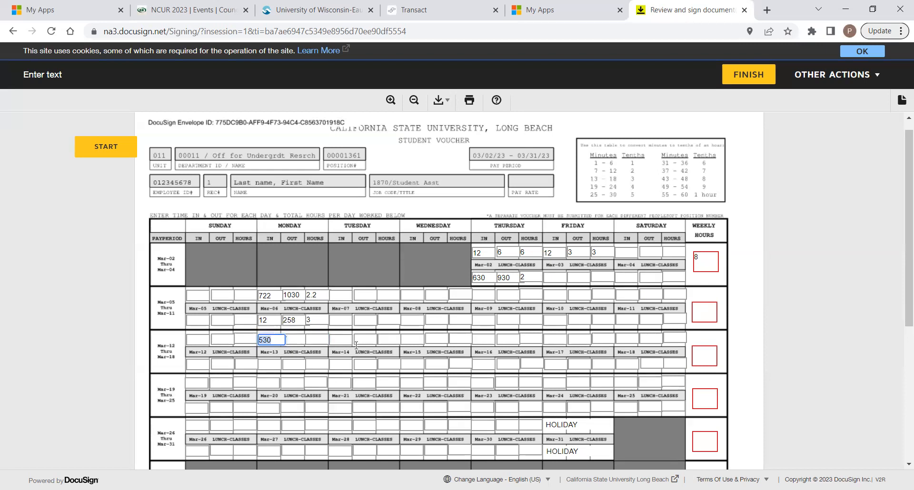
click(263, 341)
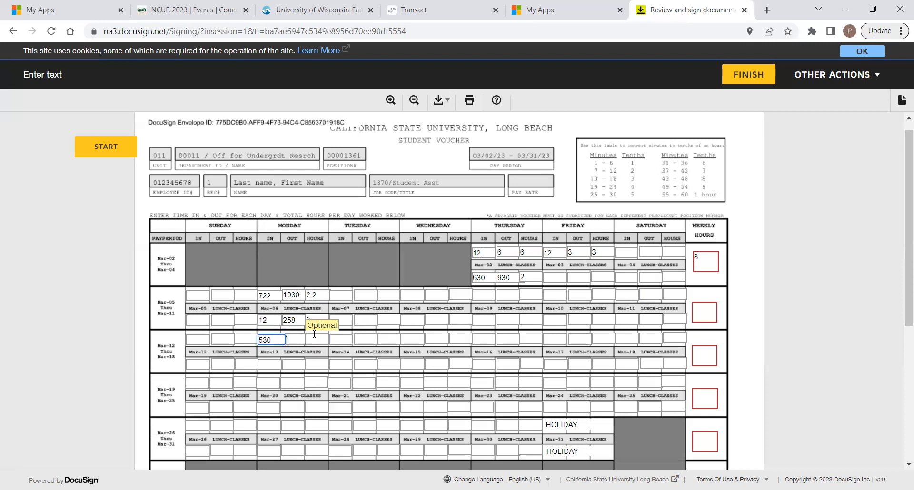
click(296, 340)
text(7)
key(BackSpace)
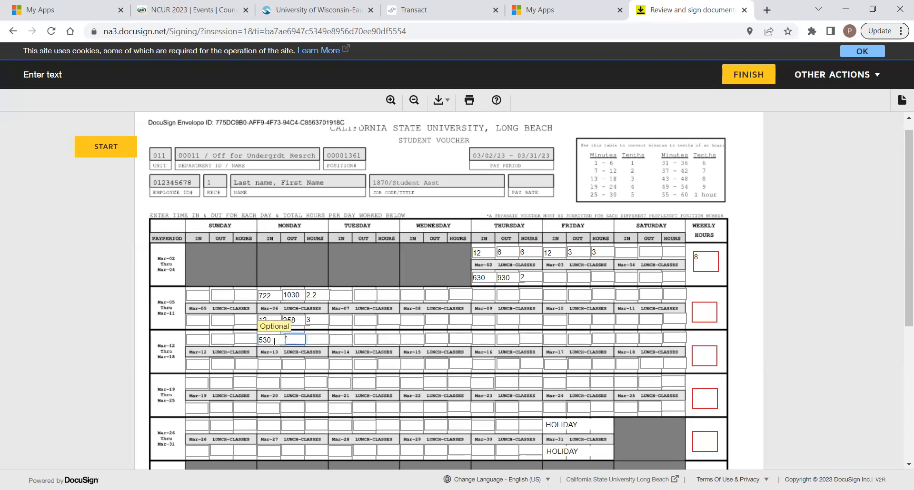
Change the first-shift times for Monday Mar-13 to In 7 and Out 930.
click(265, 340)
double_click(264, 339)
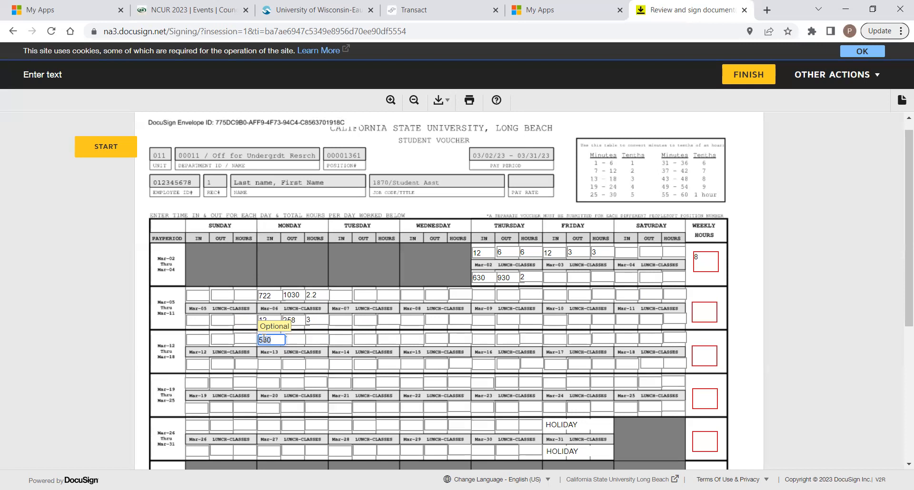
text(7)
key(Tab)
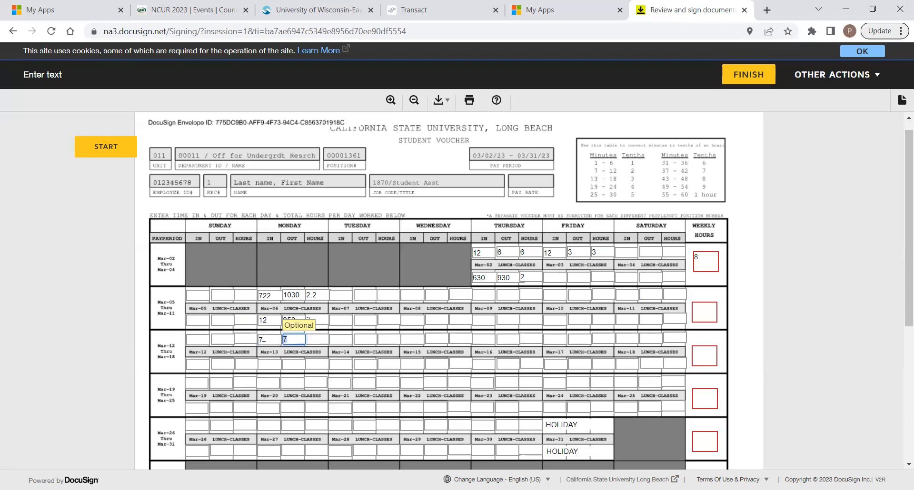
text(930)
key(Tab)
Enter 2.5 as the first-shift Hours for Monday Mar-13, converting the 30 minutes to tenths of an hour.
text(2)
text(.30)
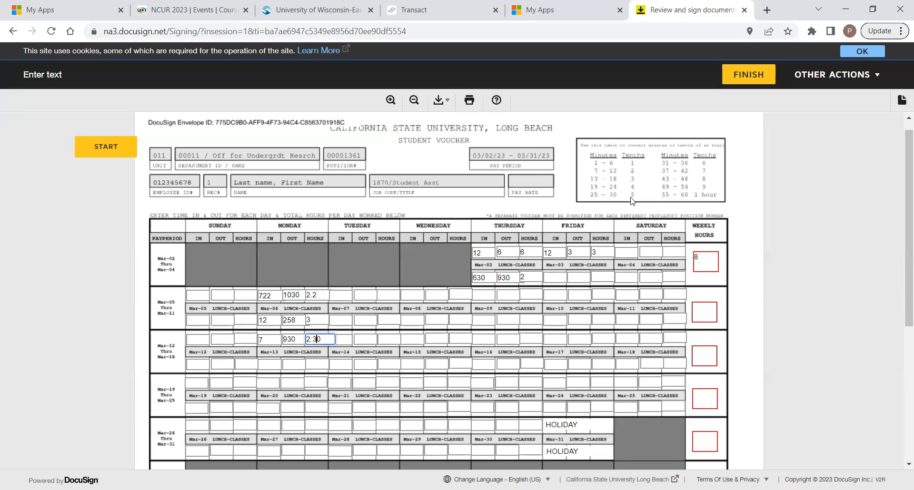
click(318, 340)
key(Delete)
key(BackSpace)
key(BackSpace)
key(BackSpace)
text(2.5)
Change the Weekly Hours for Mar-02 thru Mar-04 to 11.
click(705, 312)
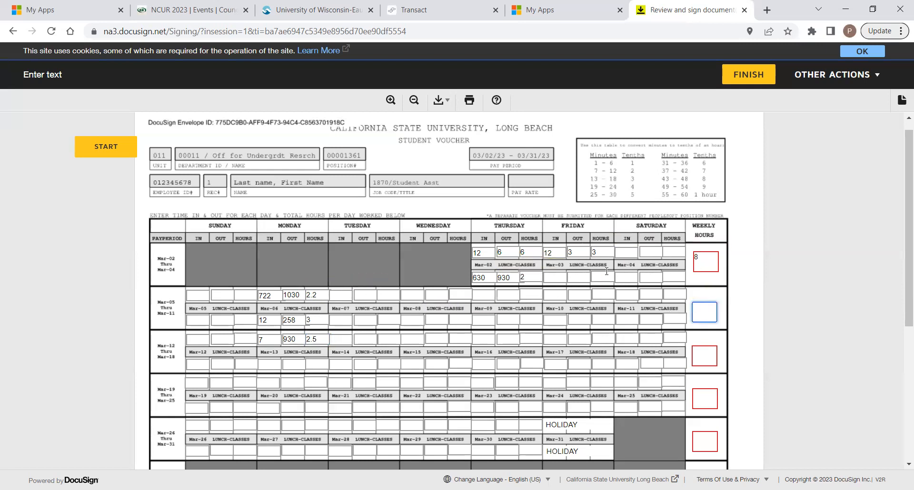
scroll(704, 304, down, 5)
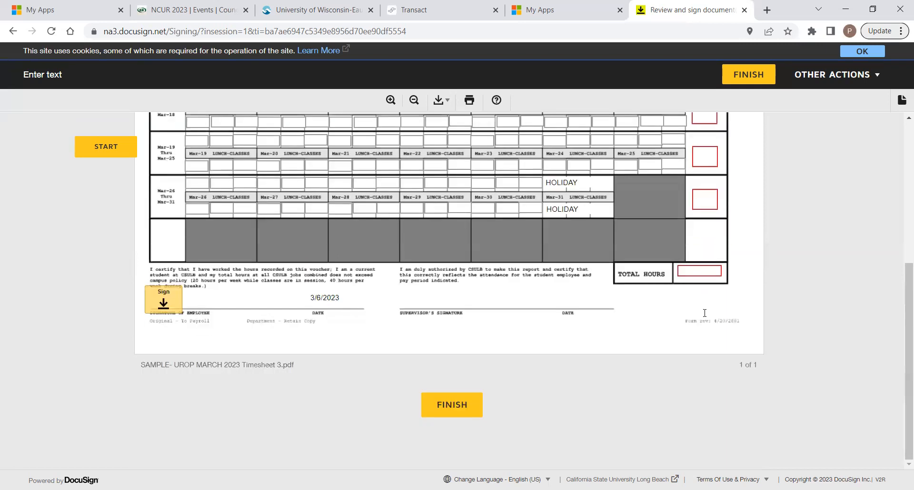
scroll(704, 313, up, 5)
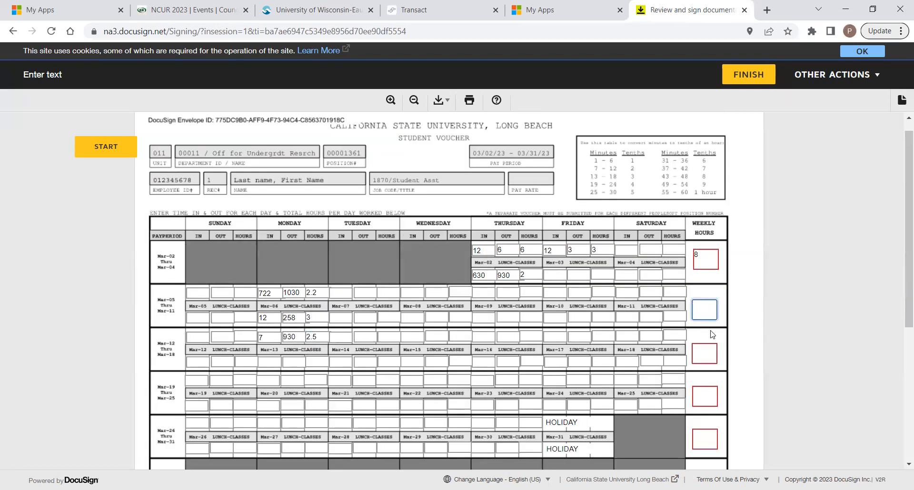
scroll(709, 336, down, 1)
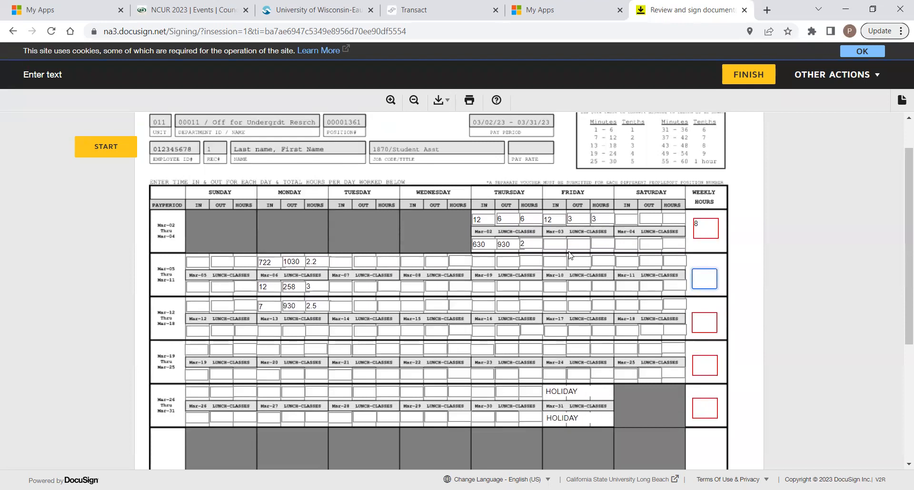
click(532, 247)
click(603, 220)
click(703, 228)
key(BackSpace)
text(11)
click(365, 392)
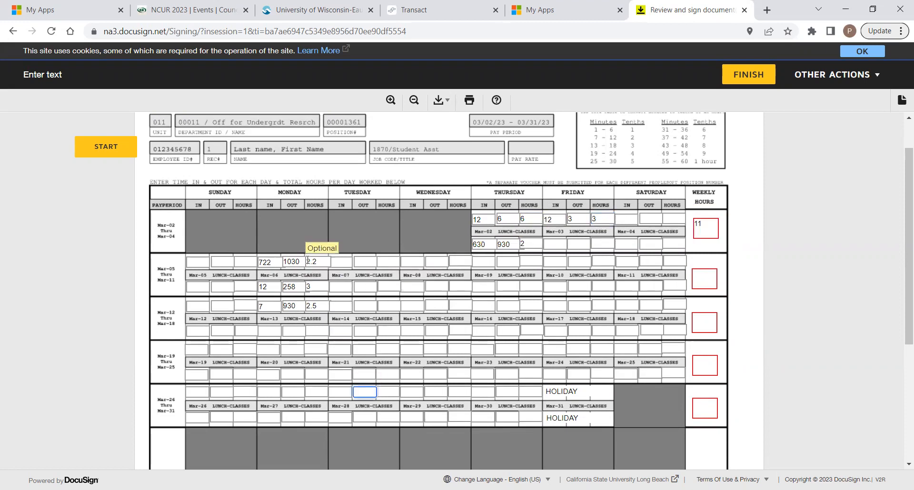
Enter Weekly Hours of 5.2 for Mar-05 thru Mar-11 and 2.5 for Mar-12 thru Mar-18.
click(314, 286)
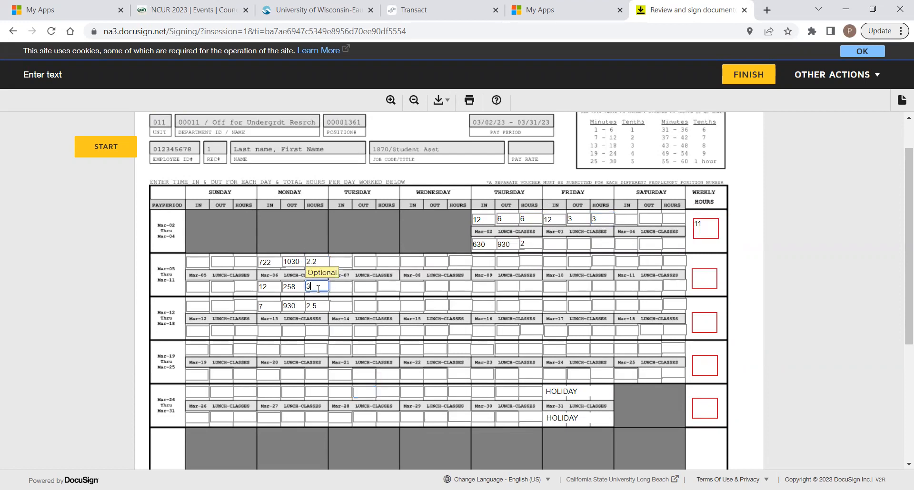
click(695, 269)
text(5.2)
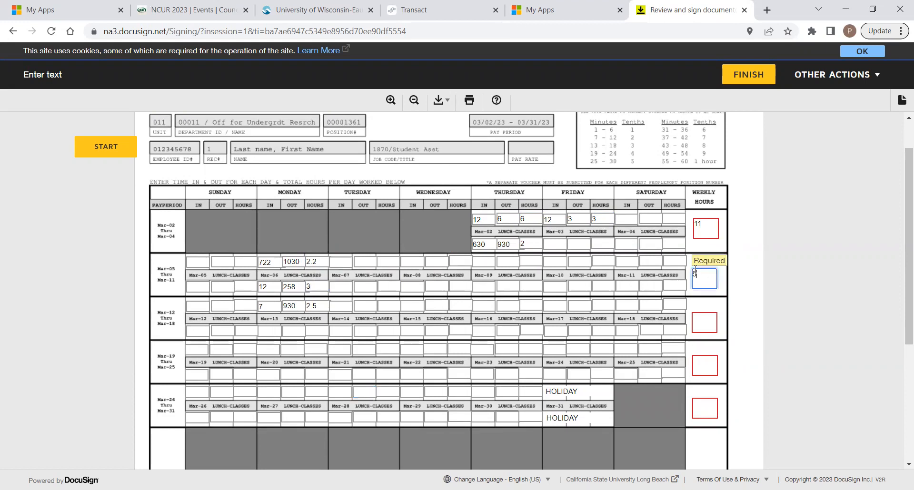
click(313, 307)
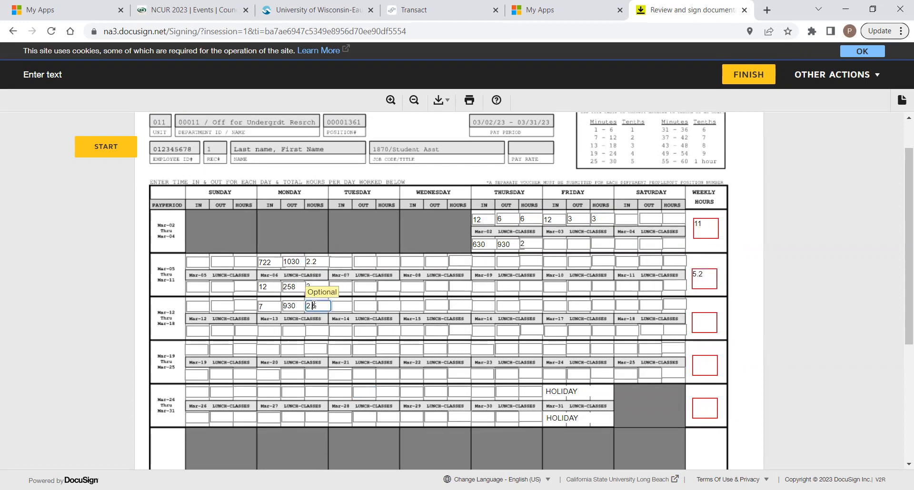
click(710, 324)
text(2.5)
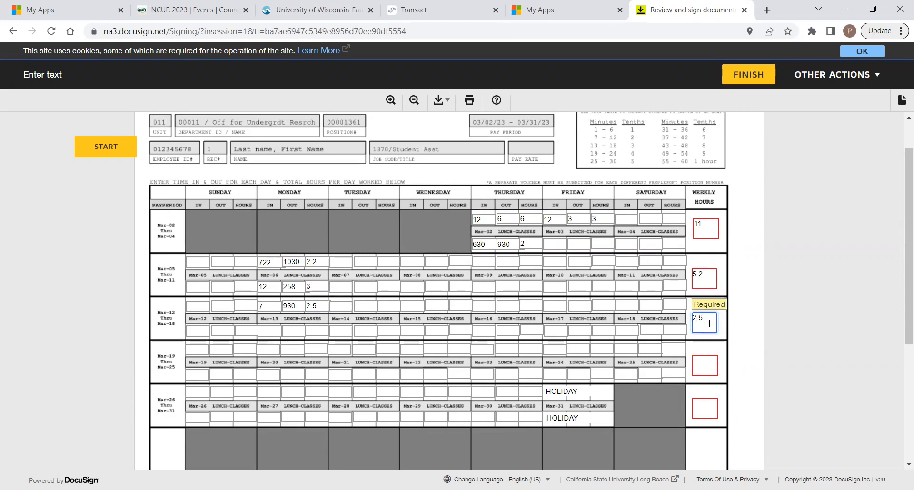
Enter 18.7 as the Total Hours for the pay period, the sum of the three weekly hours entries.
scroll(352, 343, down, 3)
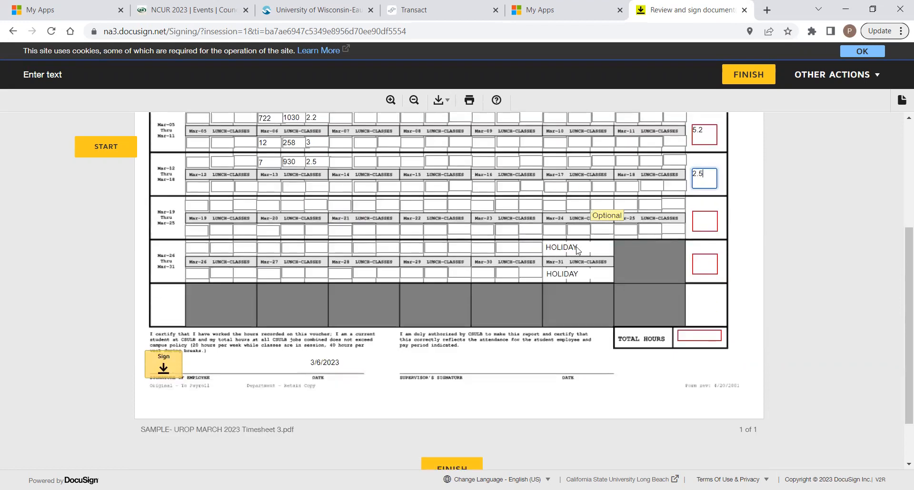
scroll(371, 301, up, 2)
scroll(371, 303, up, 1)
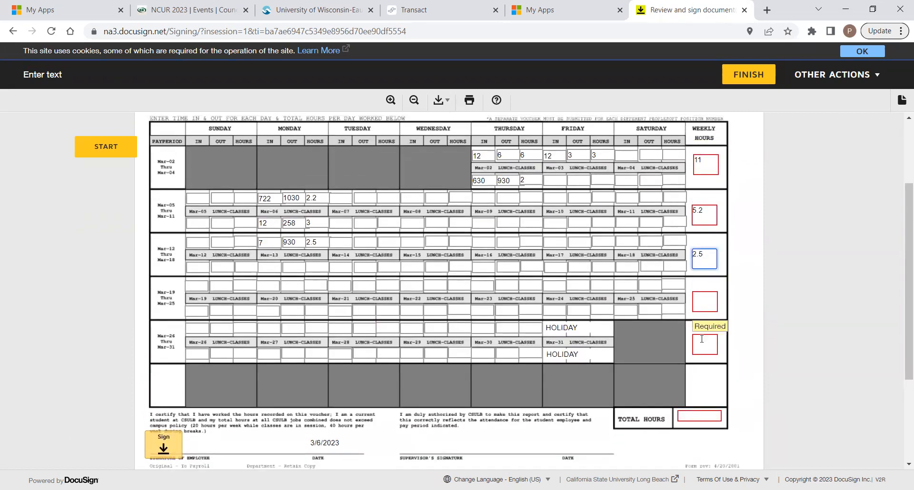
click(698, 419)
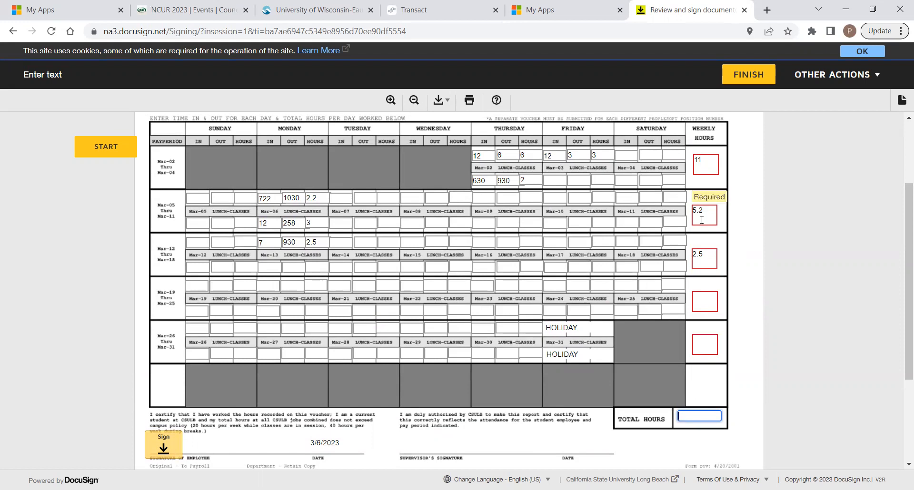
text(18.7)
click(723, 410)
click(714, 412)
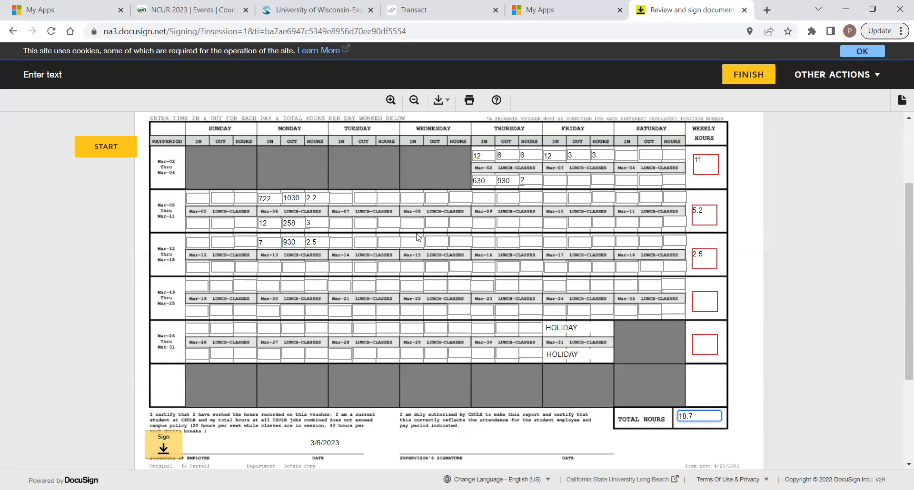
Recheck the Hours entry for Monday Mar-13 and the second-shift entries for Monday Mar-06.
scroll(510, 289, up, 2)
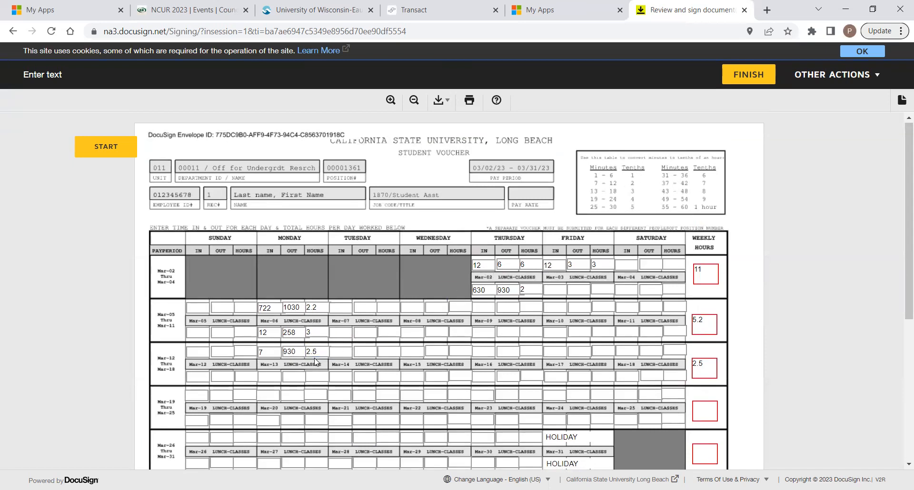
click(316, 353)
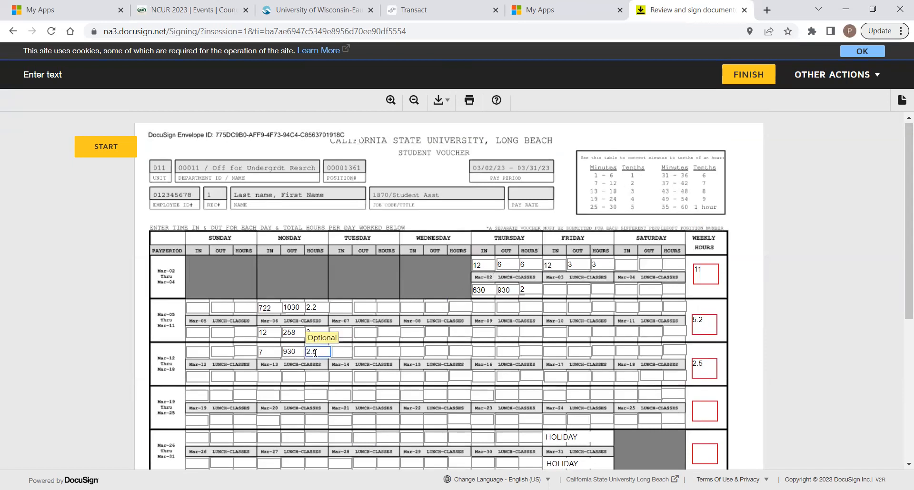
drag(307, 351, 321, 352)
click(324, 352)
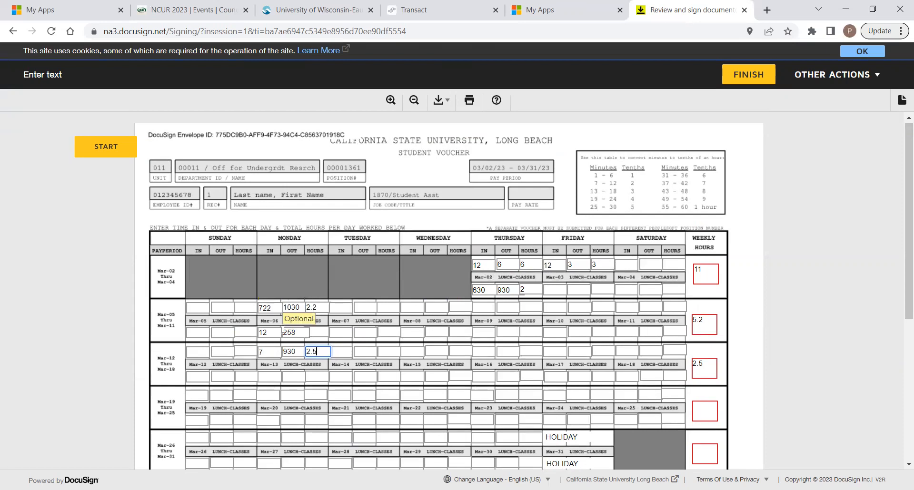
click(273, 332)
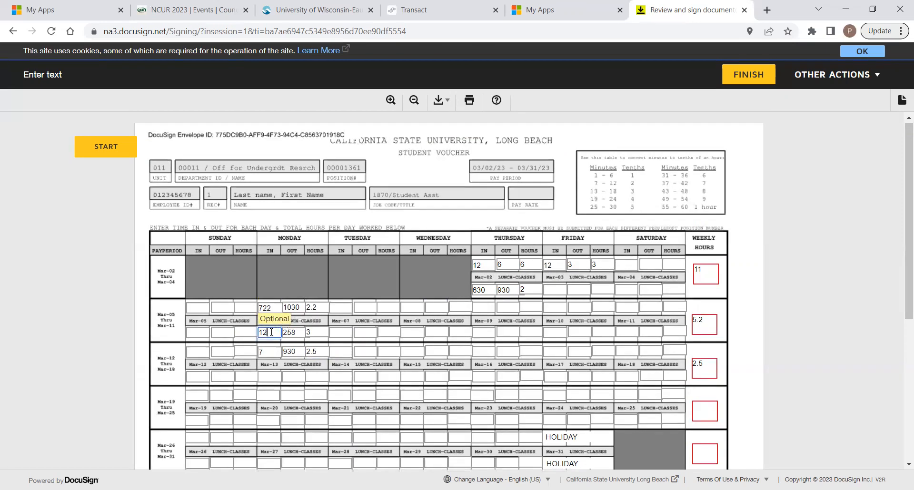
click(309, 333)
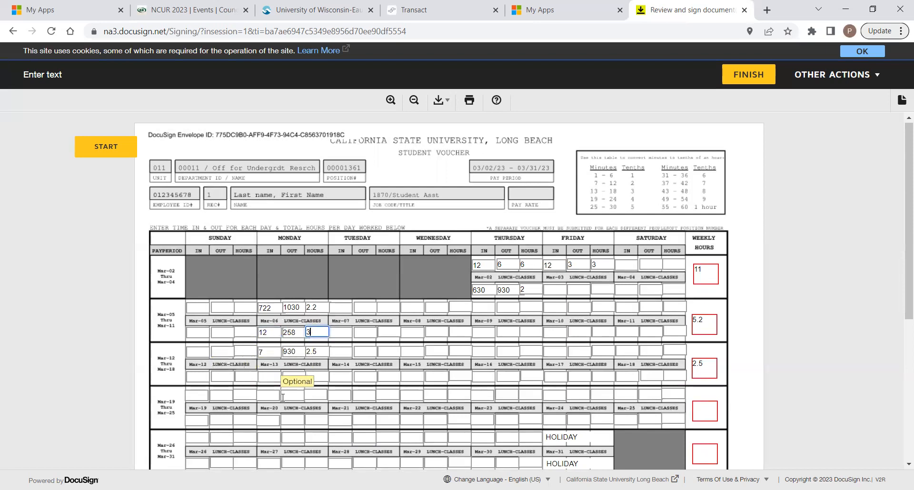
Sign the voucher in the employee signature field.
scroll(361, 363, down, 1)
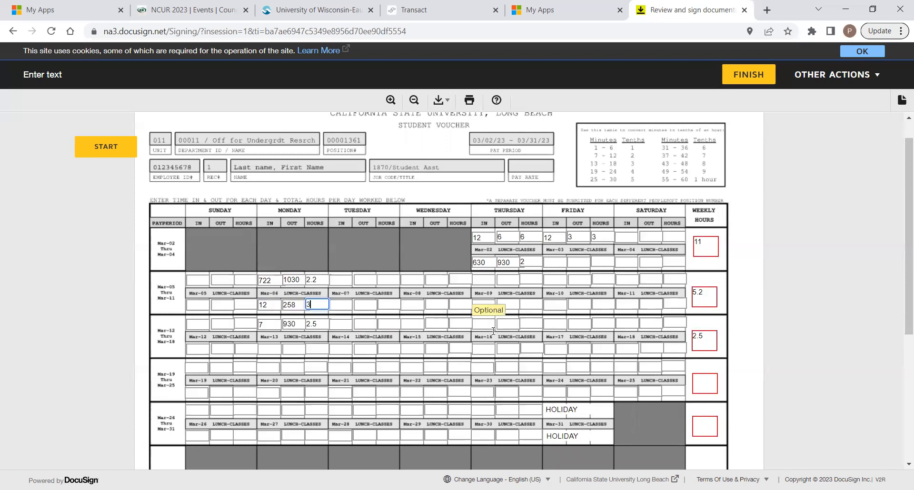
scroll(465, 340, down, 4)
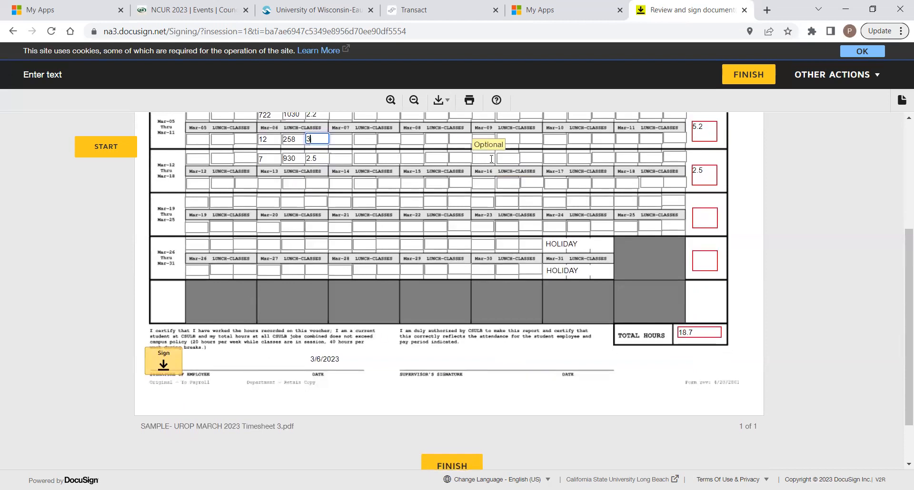
scroll(490, 143, up, 3)
scroll(466, 376, down, 4)
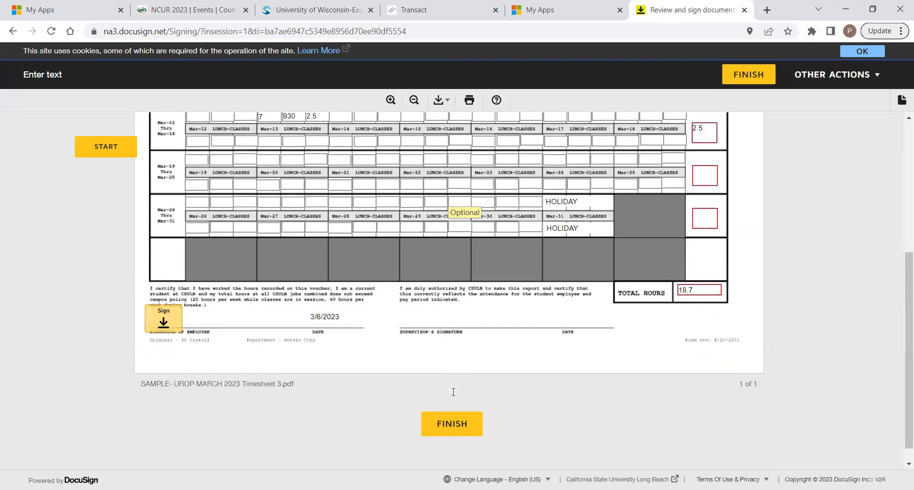
click(169, 326)
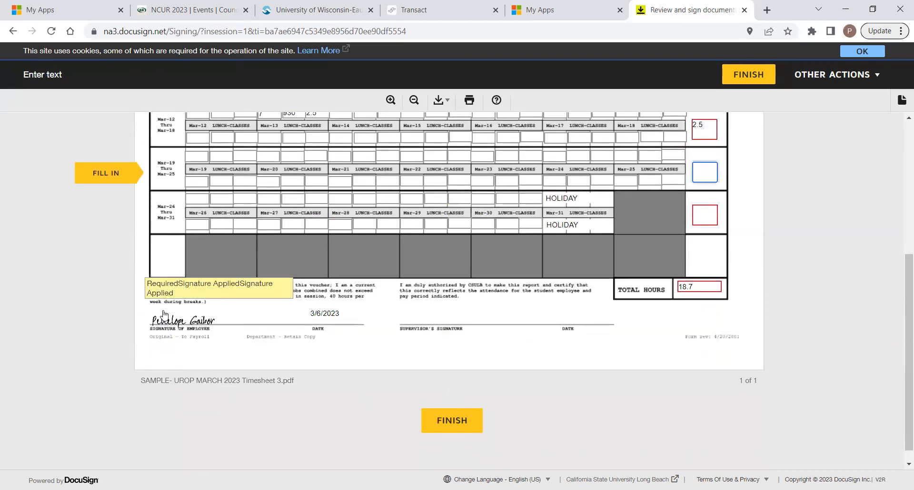
Review the signed voucher's daily entries, weekly hours, total hours, signature and minutes-to-tenths conversion table.
scroll(224, 338, up, 2)
scroll(225, 342, up, 1)
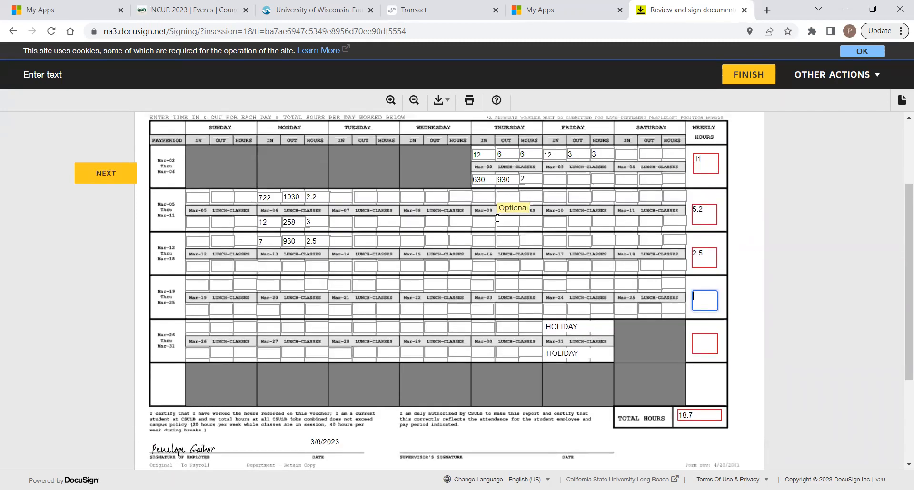
scroll(497, 218, up, 1)
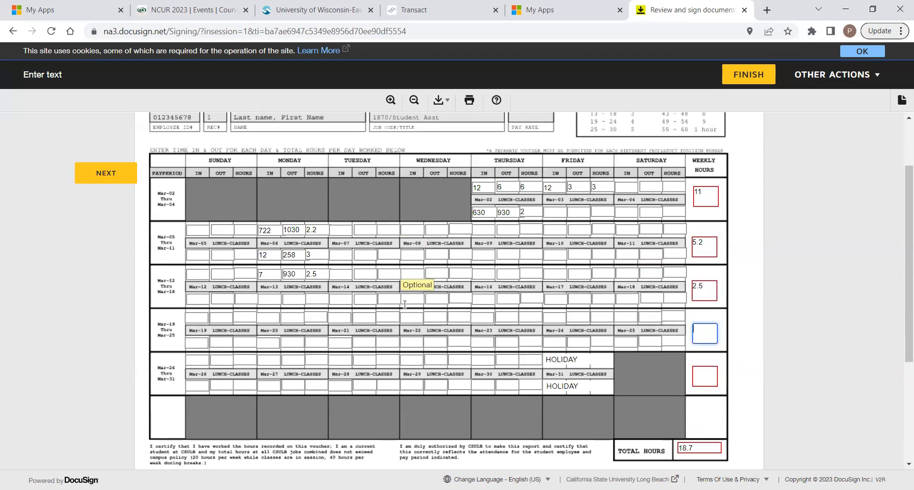
scroll(404, 304, down, 2)
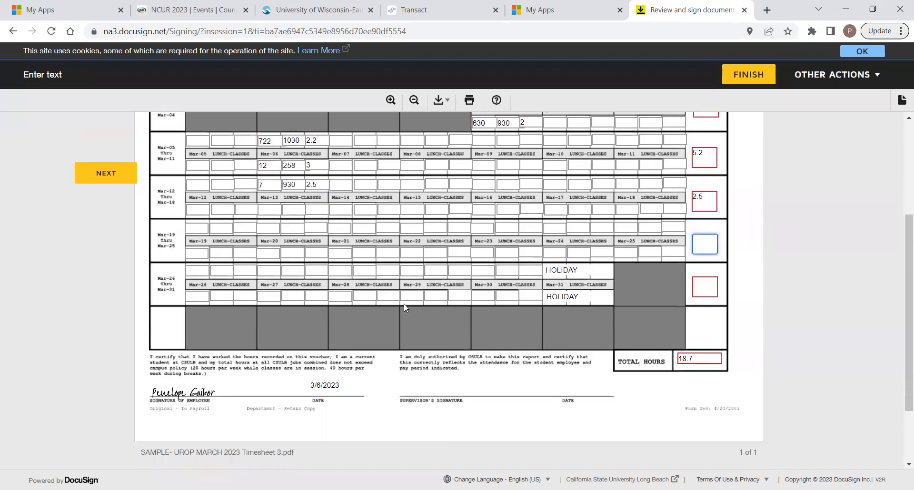
scroll(403, 304, up, 1)
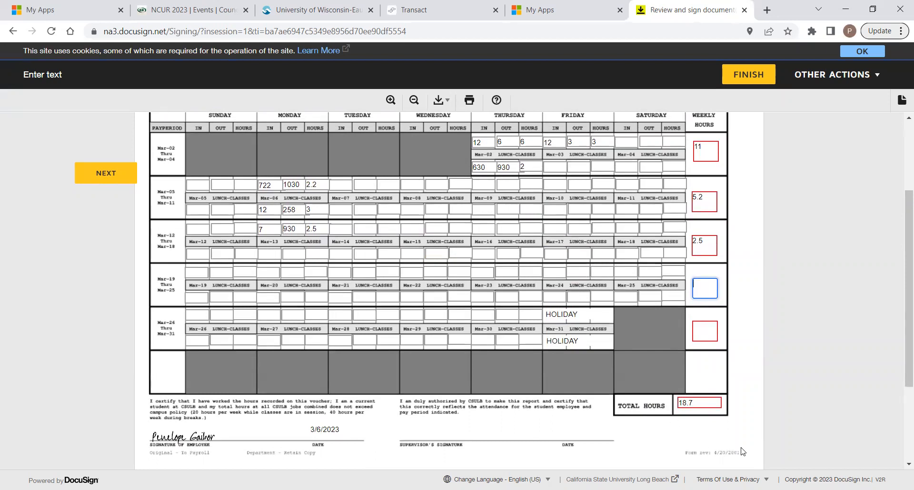
scroll(685, 442, down, 3)
scroll(685, 419, up, 4)
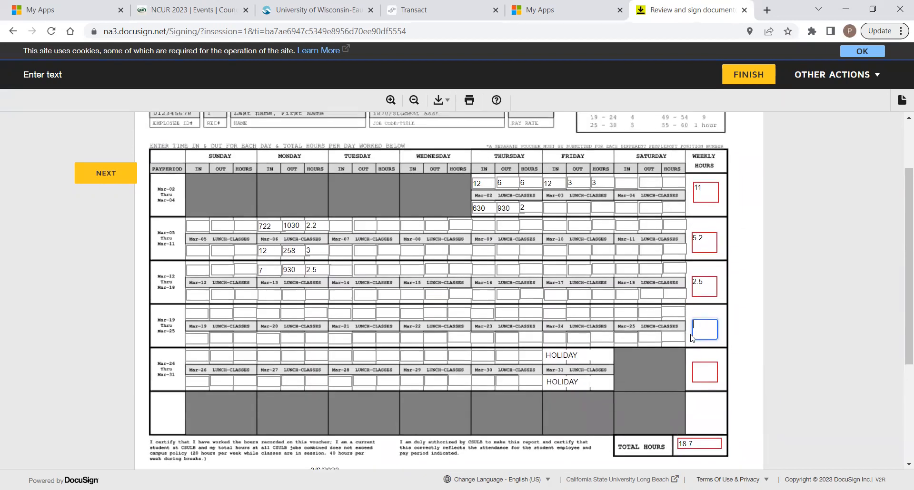
scroll(478, 344, down, 1)
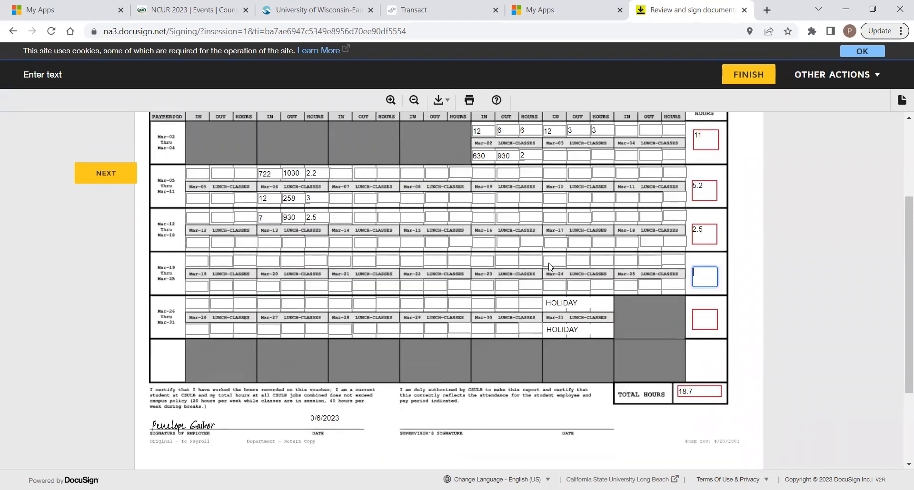
scroll(549, 263, up, 2)
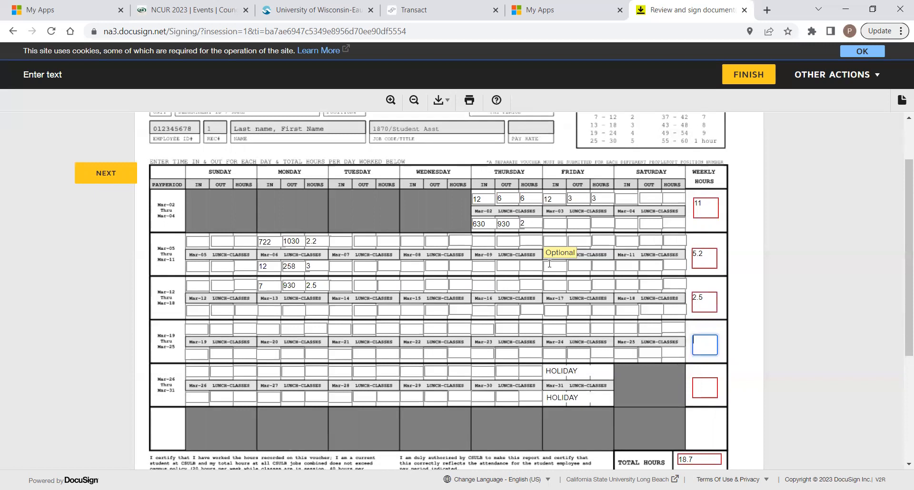
scroll(337, 281, down, 1)
scroll(337, 281, down, 4)
scroll(416, 182, up, 6)
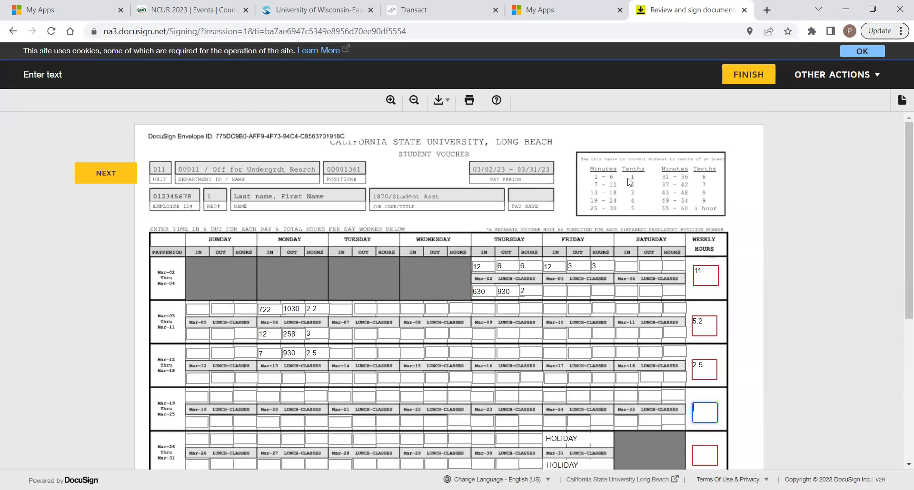
Try entering "na" as the first-shift In time for Sunday Mar-05, a day without work.
click(363, 308)
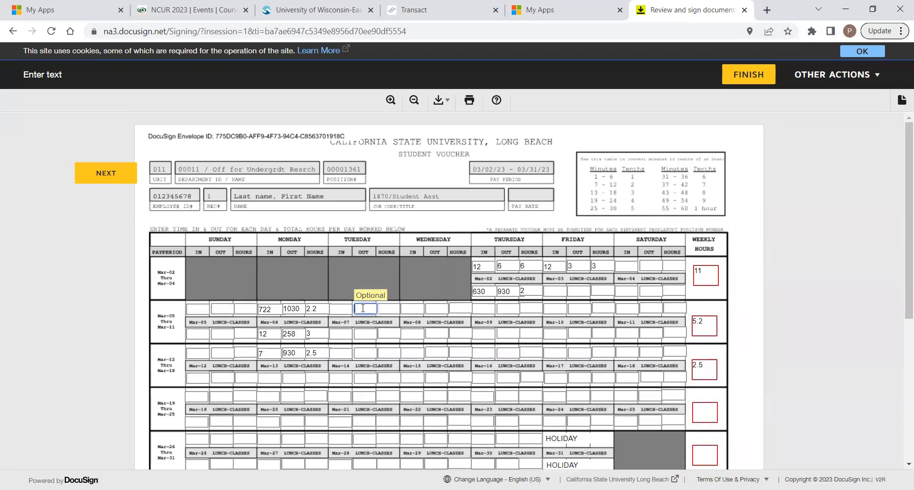
scroll(372, 321, down, 1)
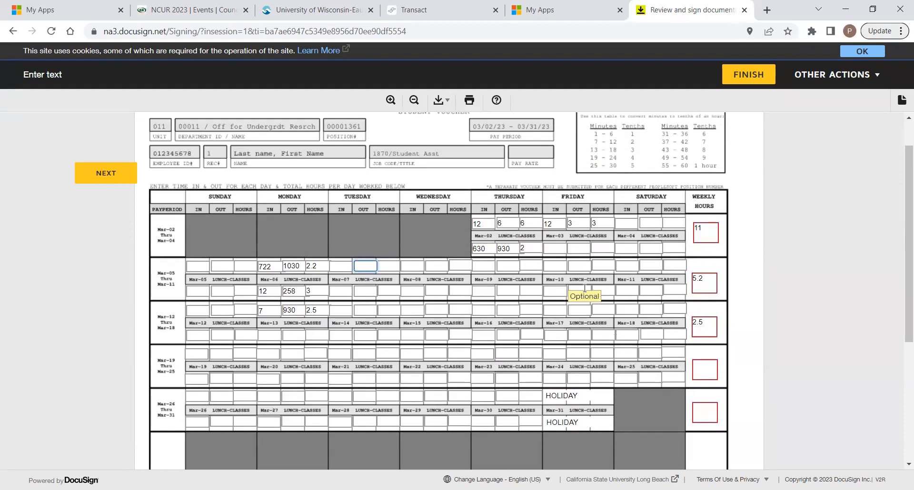
click(202, 264)
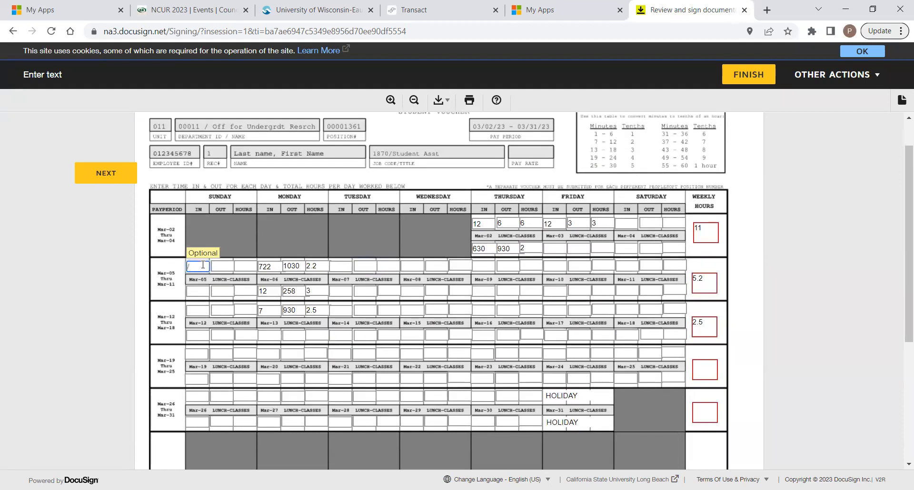
text(na)
Check the Weekly Hours boxes, including Mar-02 thru Mar-04 and Mar-19 thru Mar-25, along with the total and signature area.
scroll(433, 305, down, 4)
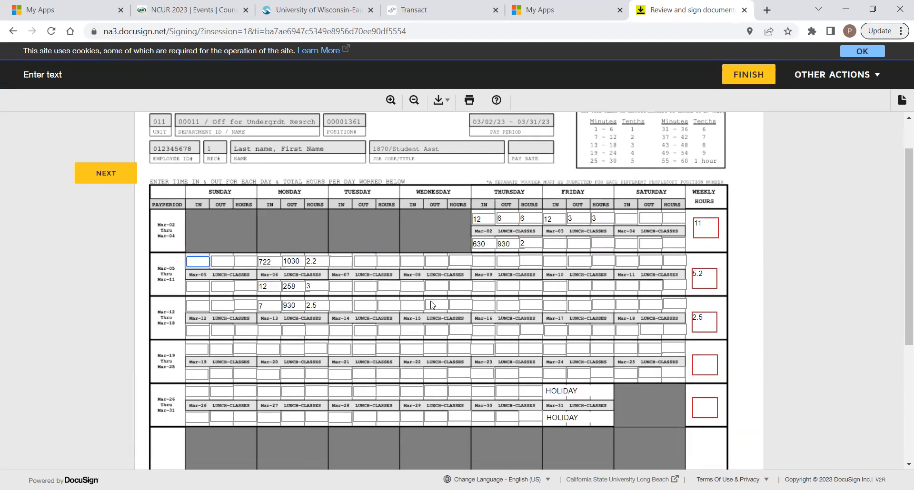
scroll(433, 306, up, 2)
scroll(432, 305, down, 3)
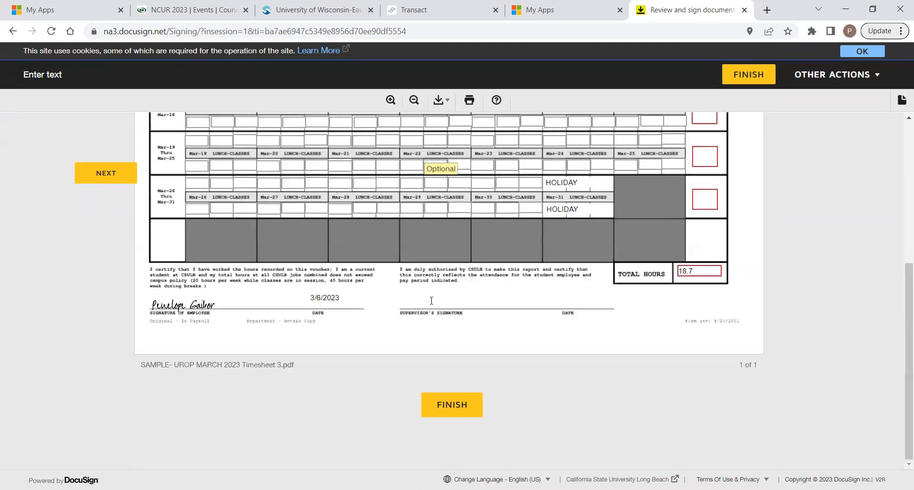
scroll(401, 205, up, 4)
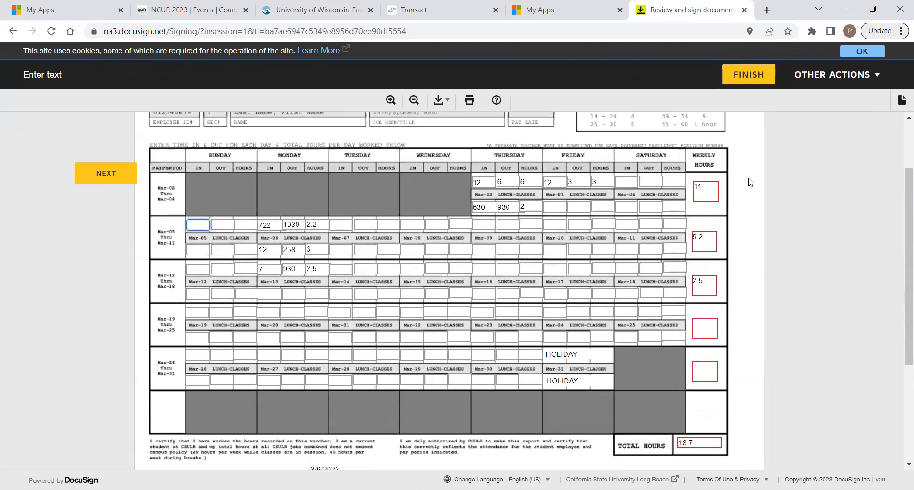
click(703, 186)
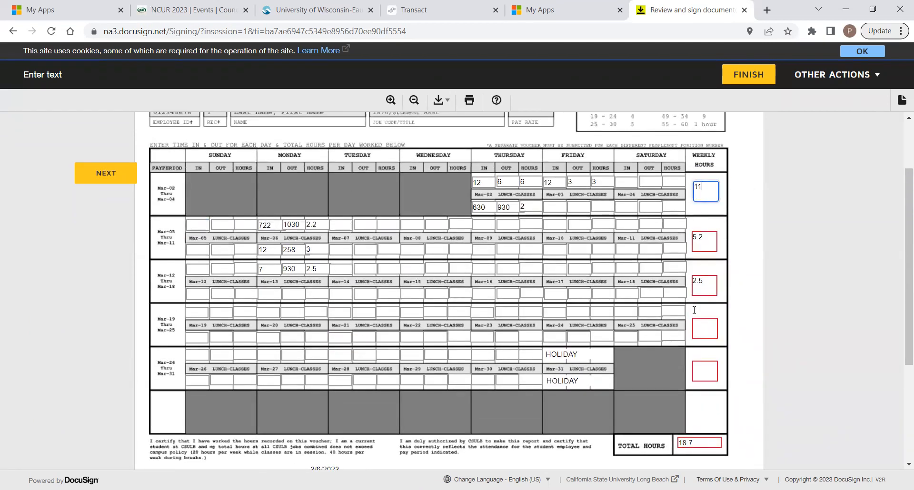
scroll(631, 325, down, 2)
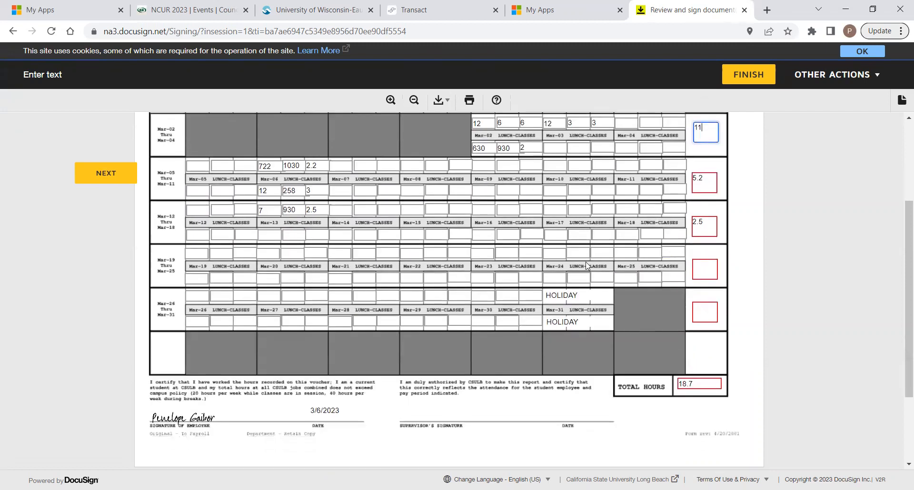
scroll(585, 265, up, 1)
click(703, 304)
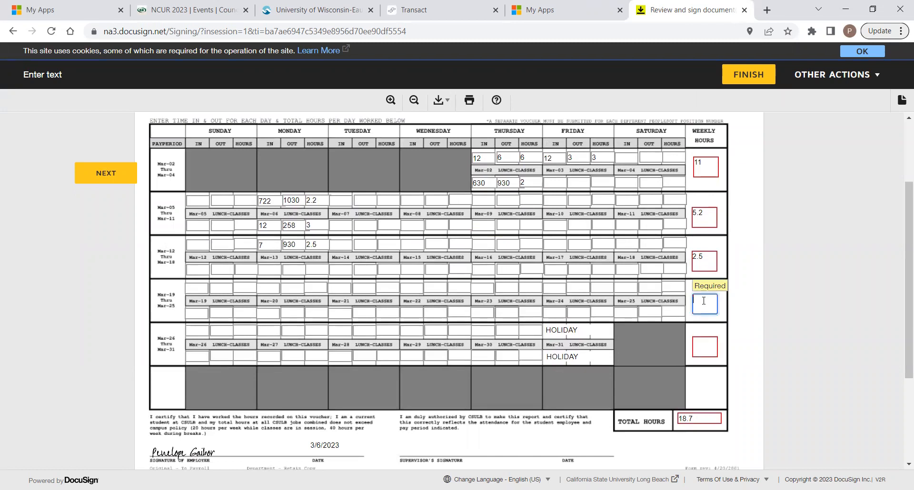
scroll(646, 455, down, 2)
scroll(647, 454, up, 3)
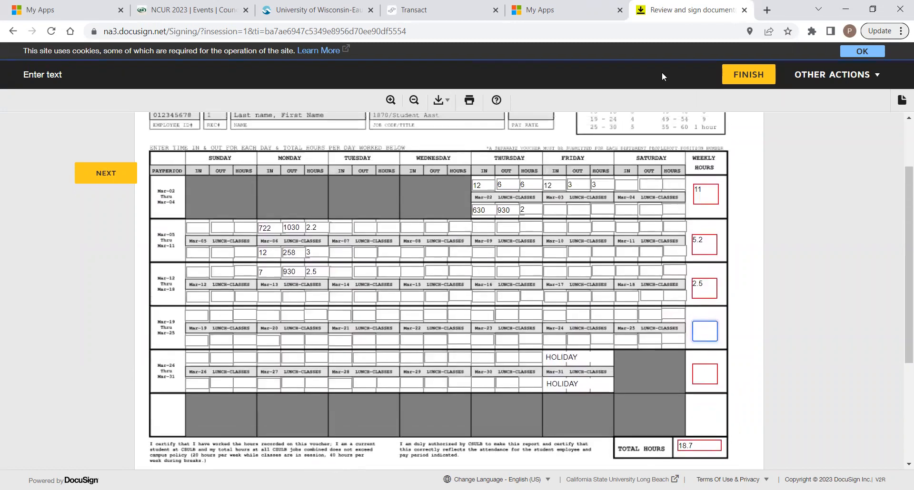
Try to finish the document and fill the required Weekly Hours for Mar-19 thru Mar-25 and Mar-26 thru Mar-31 with 0.
click(725, 72)
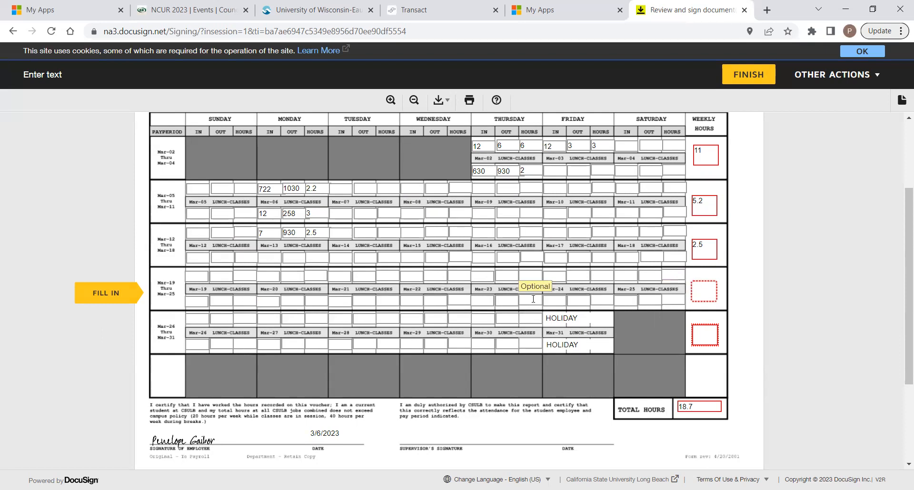
click(712, 284)
text(0)
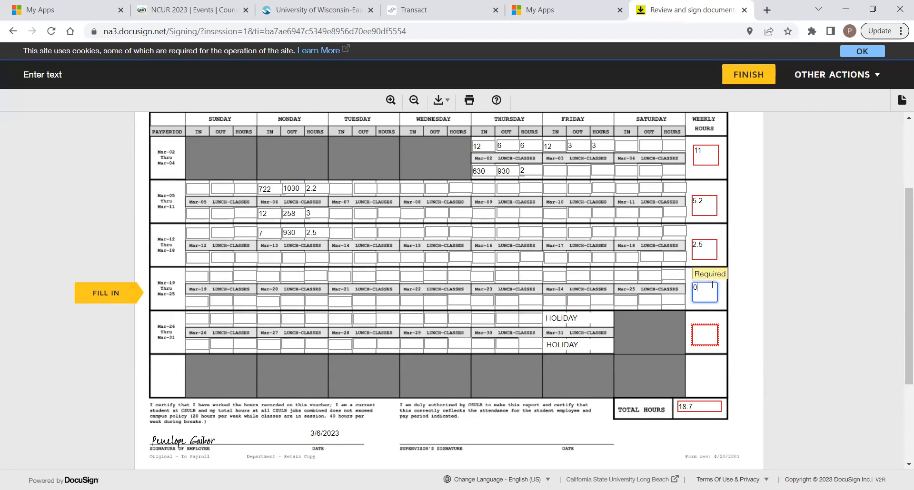
click(710, 340)
text(0)
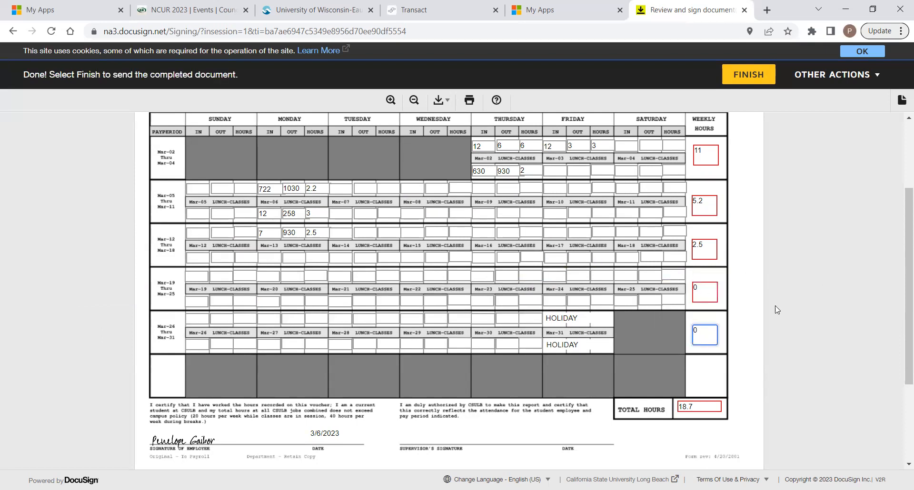
scroll(731, 292, up, 1)
scroll(730, 292, up, 1)
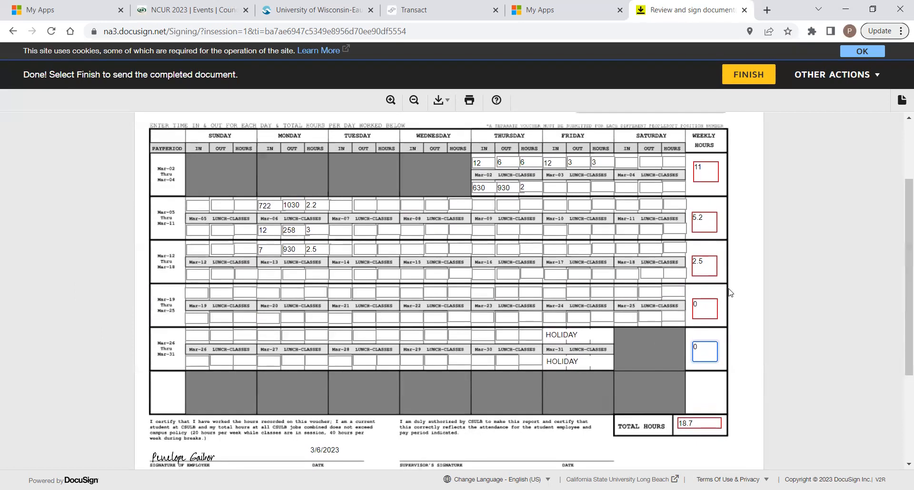
Try adding "pm" after the first-shift In time 722 and Out time 1030 for Monday Mar-06.
click(627, 163)
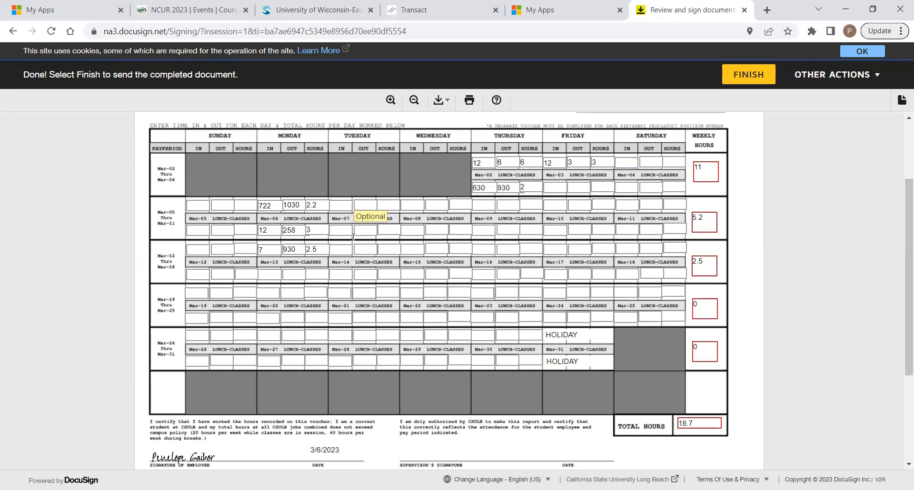
click(275, 206)
text(pm)
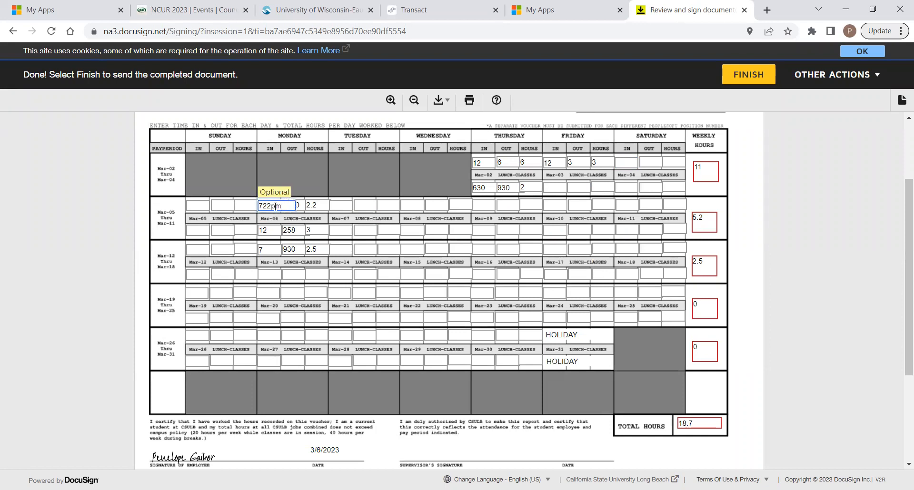
key(BackSpace)
key(BackSpace)
text(pm)
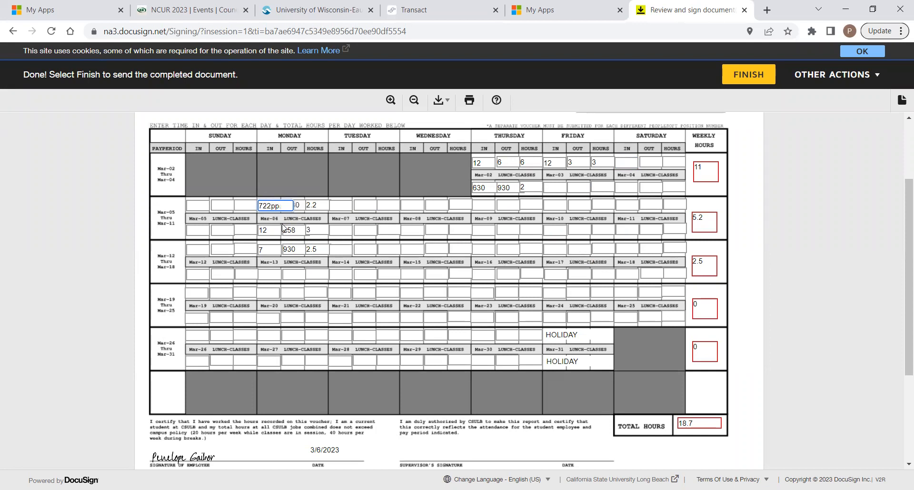
key(Tab)
key(Right)
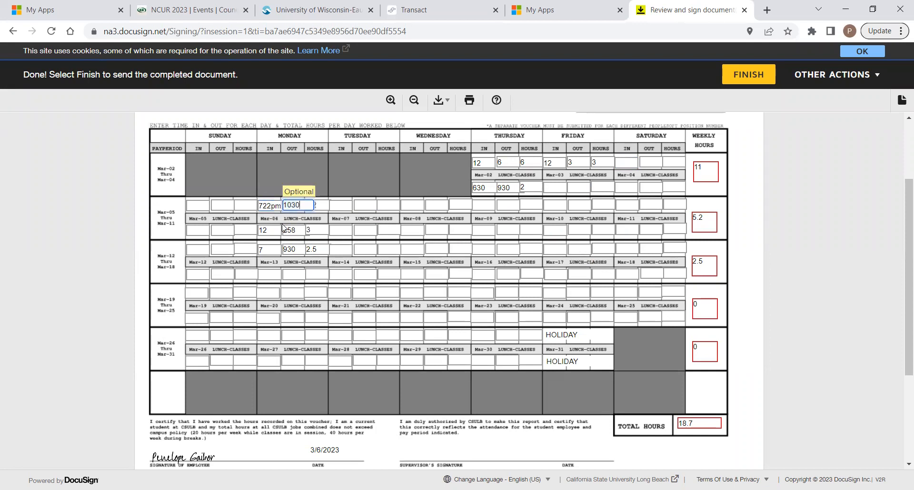
text(pm)
key(BackSpace)
key(BackSpace)
Remove the "pm" suffix from the Mar-06 first-shift In time, leaving 722.
double_click(277, 206)
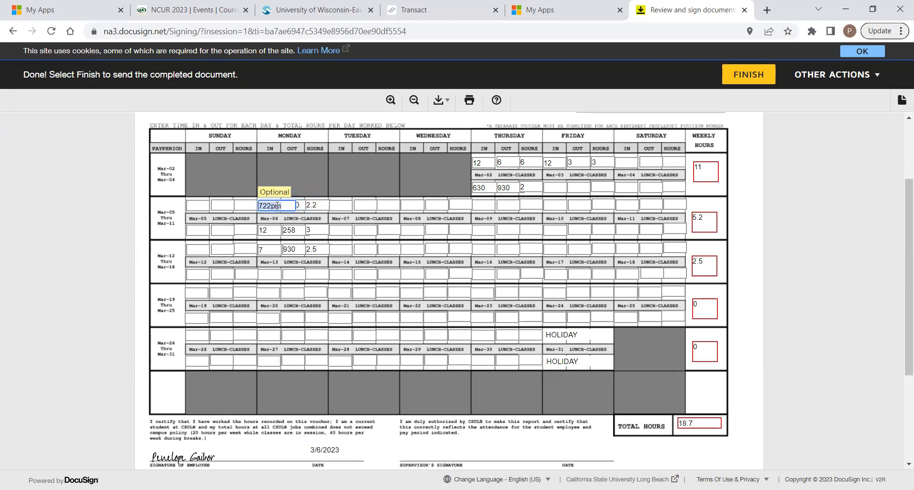
click(277, 205)
key(BackSpace)
key(BackSpace)
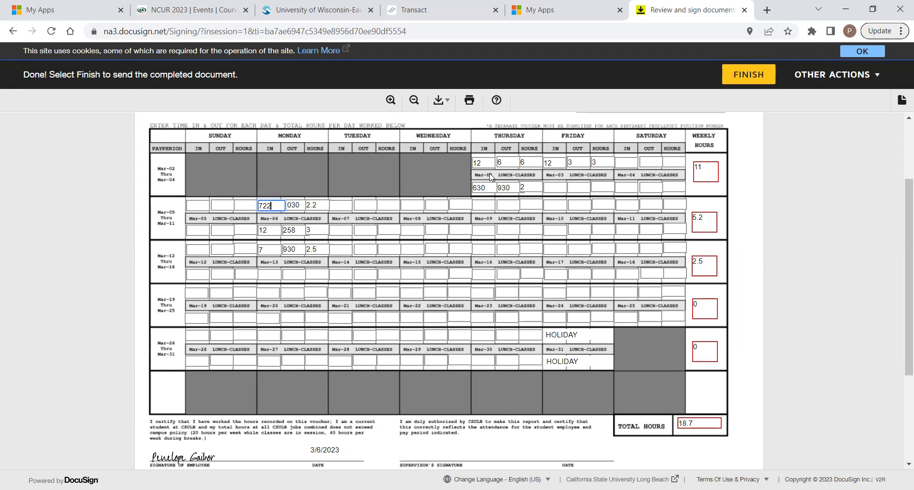
Finish the signed timesheet voucher to send the completed document.
click(778, 216)
click(734, 76)
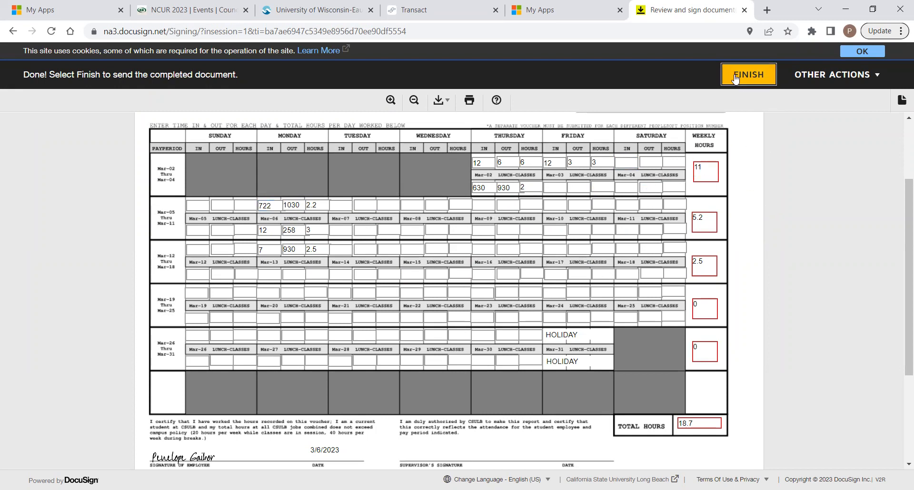